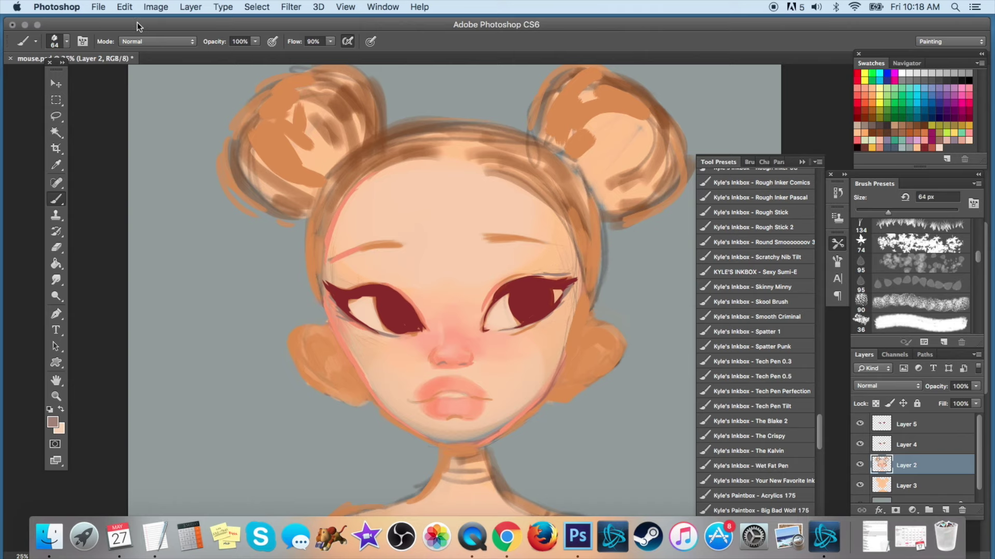
Paint greyish-mauve shadow bands above both upper eyelids and add a new layer at the top of the stack
{"action": "left_click_drag", "start_coordinate": [502, 277], "coordinate": [578, 269]}
{"action": "left_click_drag", "start_coordinate": [326, 274], "coordinate": [413, 295]}
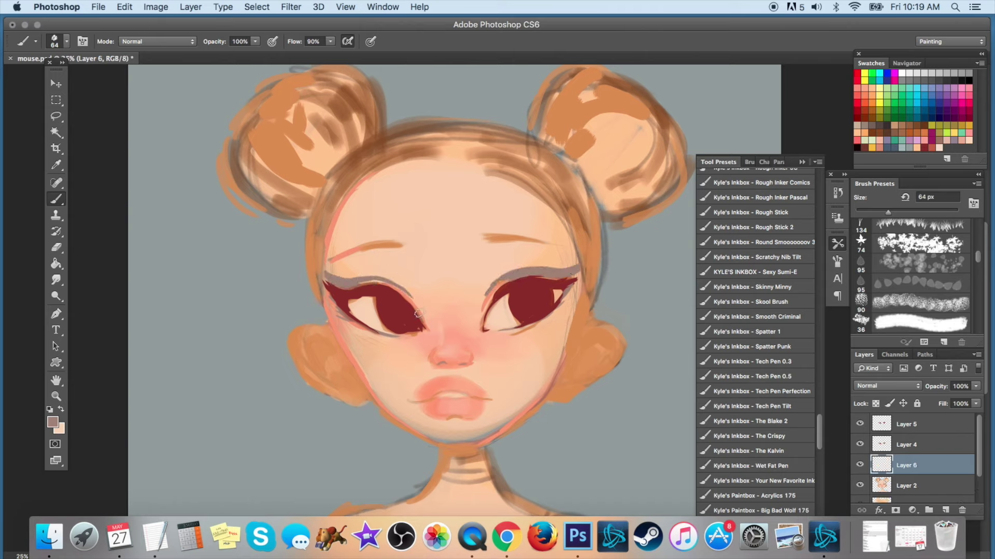
{"action": "key", "text": "super+shift+alt+n"}
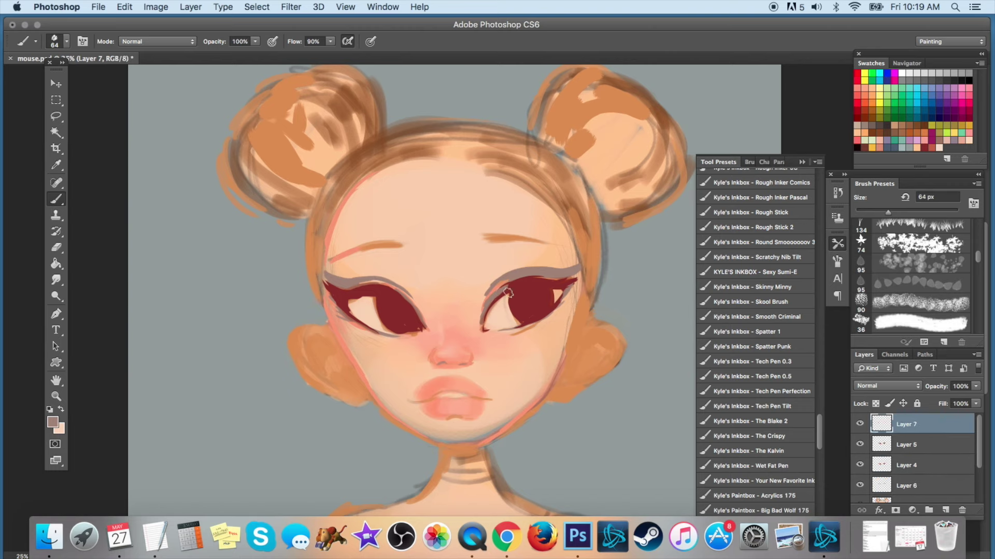
Reduce the brush to 34 px and switch to the Kyle's Paintbox Wash 200 watercolor preset
{"action": "right_click", "coordinate": [397, 289]}
{"action": "right_click", "coordinate": [367, 165]}
{"action": "left_click", "coordinate": [404, 197]}
{"action": "key", "text": "Return"}
{"action": "scroll", "coordinate": [756, 337], "scroll_direction": "down", "scroll_amount": 15}
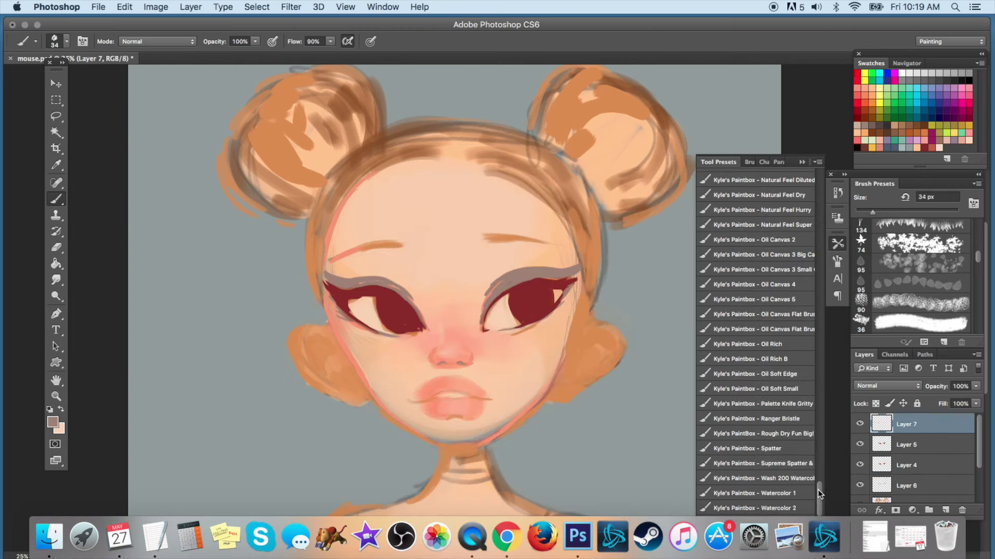
{"action": "left_click", "coordinate": [757, 291]}
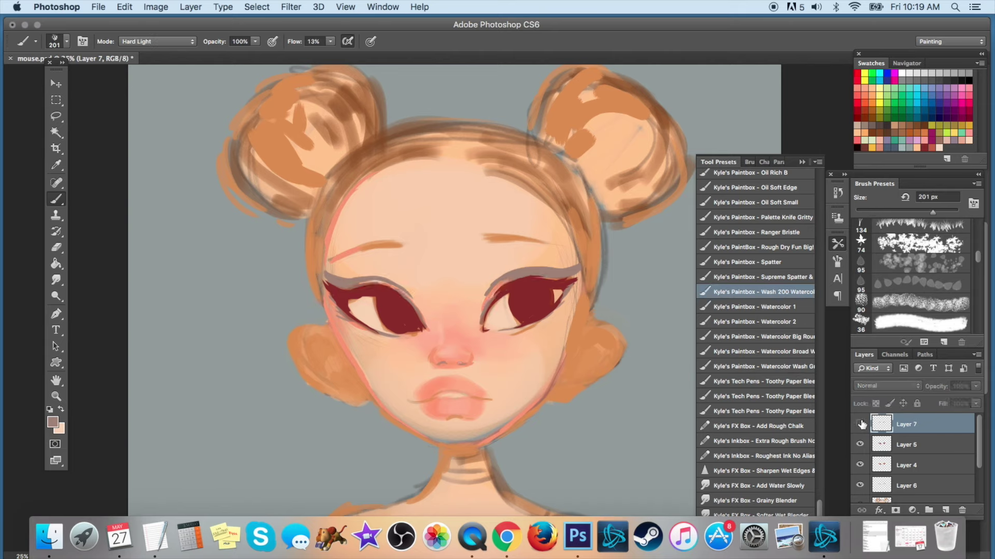
Place Layer 7 beneath Layer 4 and lower the opacity of Layer 6 to 19%
{"action": "mouse_move", "coordinate": [941, 486]}
{"action": "left_mouse_down"}
{"action": "mouse_move", "coordinate": [888, 438]}
{"action": "mouse_move", "coordinate": [932, 487]}
{"action": "left_mouse_up"}
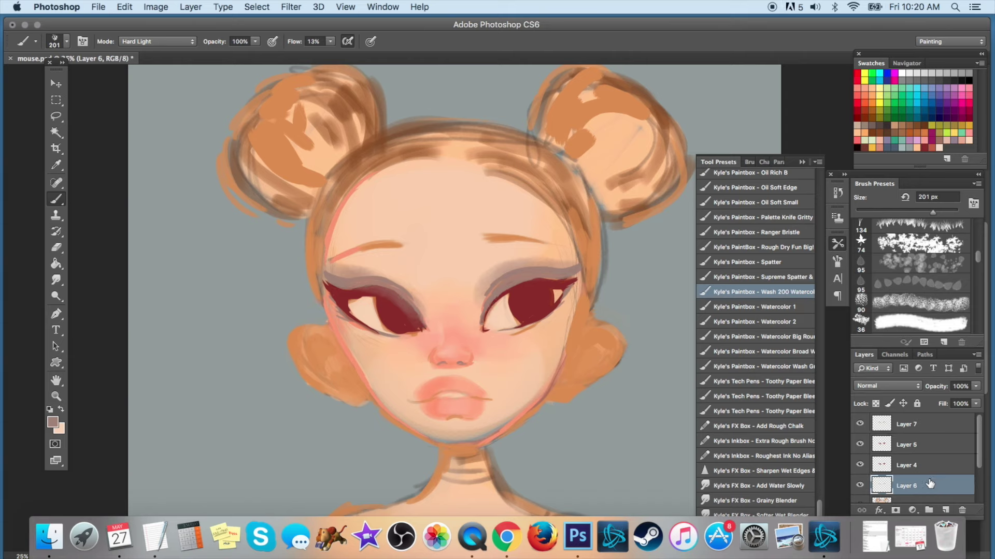
{"action": "left_click_drag", "start_coordinate": [928, 426], "coordinate": [933, 466]}
{"action": "left_click", "coordinate": [975, 387]}
{"action": "left_click", "coordinate": [928, 485]}
{"action": "left_click", "coordinate": [975, 386]}
{"action": "mouse_move", "coordinate": [973, 399]}
{"action": "left_mouse_down"}
{"action": "mouse_move", "coordinate": [932, 398]}
{"action": "mouse_move", "coordinate": [969, 401]}
{"action": "left_mouse_up"}
{"action": "left_click", "coordinate": [939, 465]}
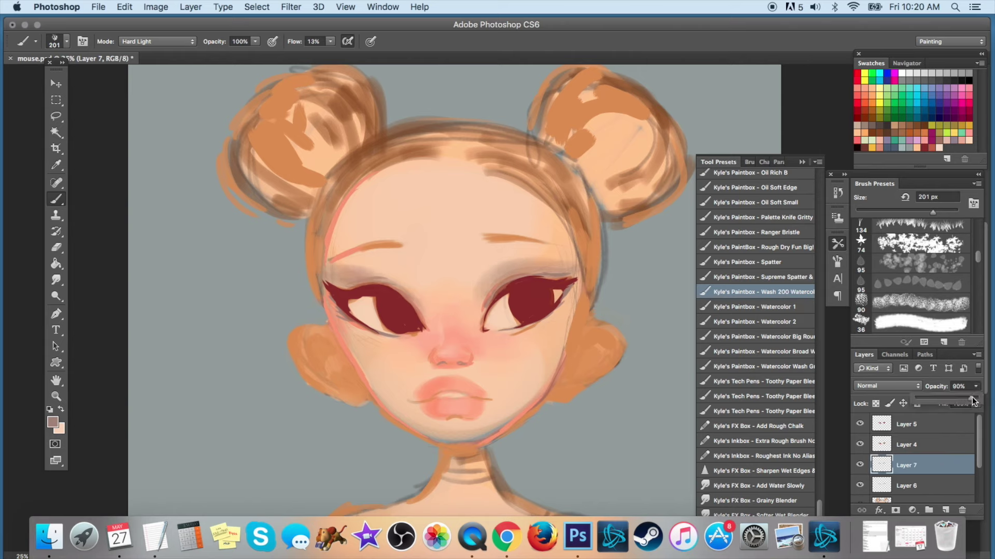
Reorder the eyeshadow layers so that Layer 6 sits directly above Layer 7
{"action": "left_click", "coordinate": [924, 427]}
{"action": "left_click", "coordinate": [948, 470]}
{"action": "left_click_drag", "start_coordinate": [948, 485], "coordinate": [946, 461]}
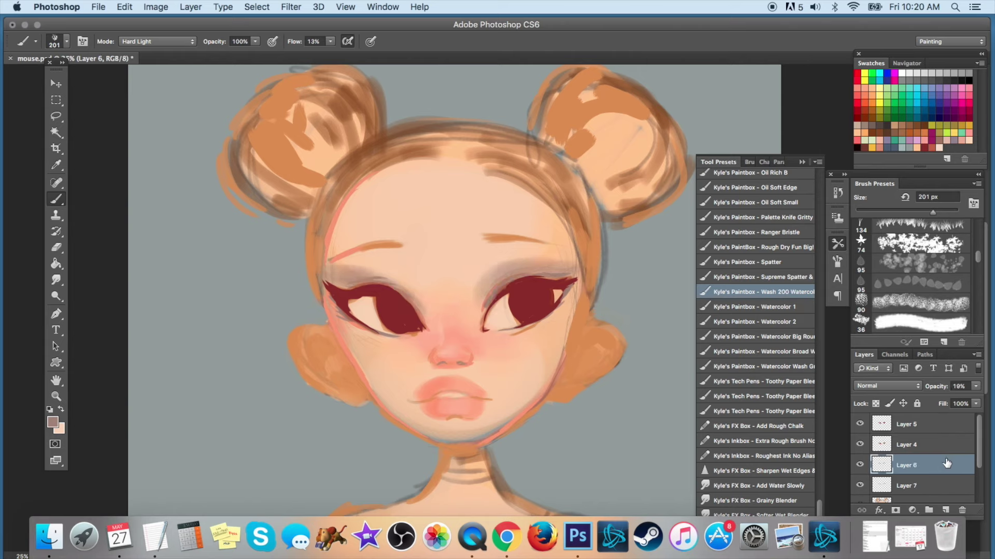
Add a new layer above Layer 5 and deepen the soft shadow along both upper eyelids
{"action": "left_click", "coordinate": [922, 425]}
{"action": "left_click", "coordinate": [945, 510]}
{"action": "left_click_drag", "start_coordinate": [367, 277], "coordinate": [406, 296]}
{"action": "left_click_drag", "start_coordinate": [505, 287], "coordinate": [567, 288]}
Reposition the panels and choose the Kyle's FX Box Softer Wet Blender smudge preset
{"action": "left_click_drag", "start_coordinate": [880, 175], "coordinate": [816, 90]}
{"action": "left_click", "coordinate": [772, 158]}
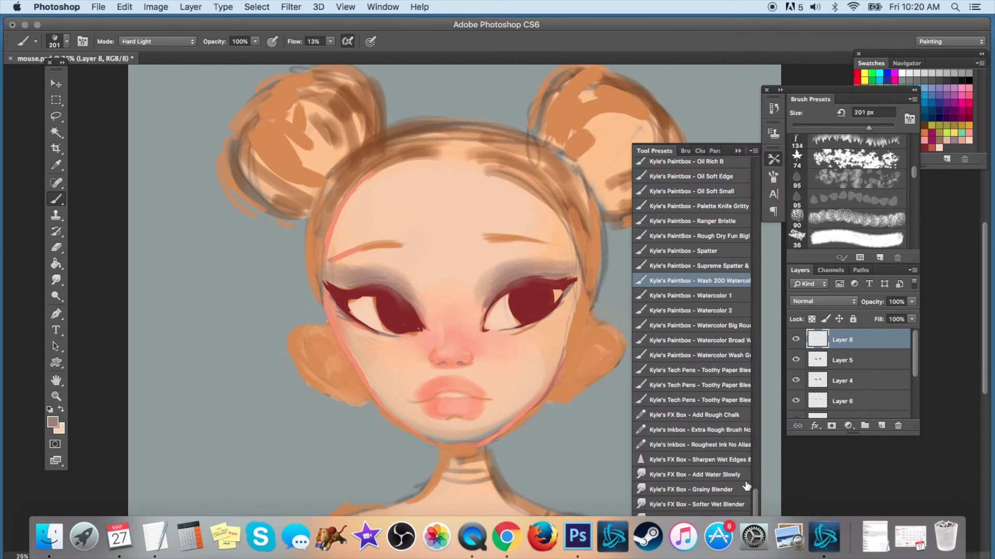
{"action": "left_click", "coordinate": [738, 475]}
{"action": "left_click", "coordinate": [728, 503]}
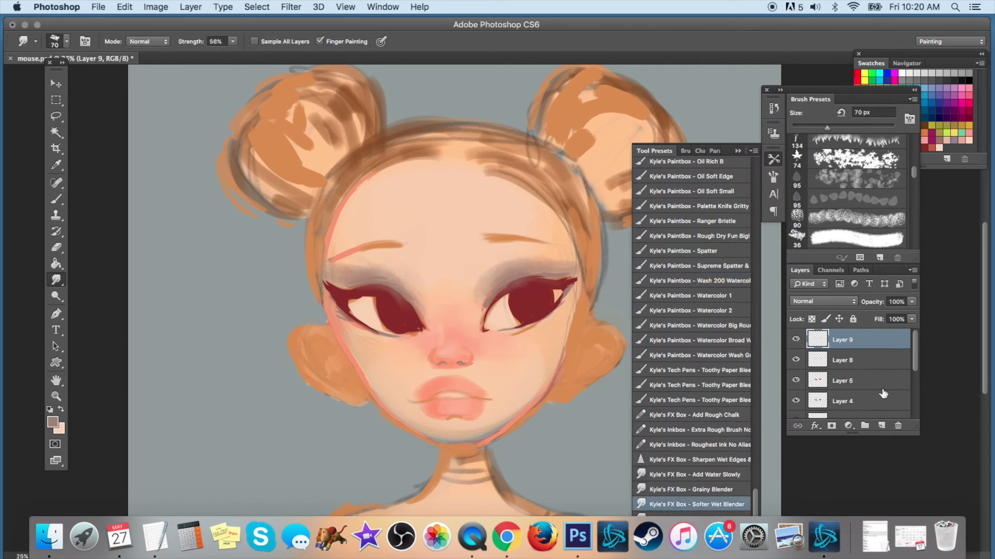
Switch to a 40 px ink brush preset and move the panels back to the screen edge
{"action": "left_click_drag", "start_coordinate": [839, 90], "coordinate": [850, 96]}
{"action": "left_click_drag", "start_coordinate": [766, 504], "coordinate": [763, 414]}
{"action": "left_click", "coordinate": [731, 275]}
{"action": "left_click_drag", "start_coordinate": [916, 97], "coordinate": [967, 175]}
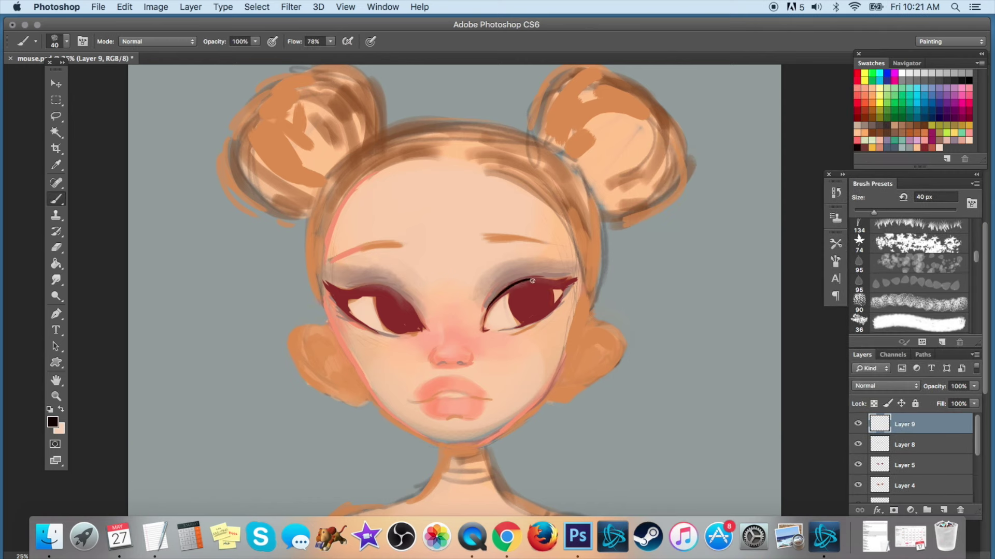
Try painting the upper lash lines and irises of both eyes black, enlarging the brush to 70 px
{"action": "left_click_drag", "start_coordinate": [556, 282], "coordinate": [568, 281]}
{"action": "right_click", "coordinate": [618, 249]}
{"action": "left_click", "coordinate": [677, 274]}
{"action": "left_click_drag", "start_coordinate": [498, 293], "coordinate": [575, 279]}
{"action": "mouse_move", "coordinate": [420, 320]}
{"action": "left_mouse_down"}
{"action": "mouse_move", "coordinate": [367, 282]}
{"action": "mouse_move", "coordinate": [358, 287]}
{"action": "mouse_move", "coordinate": [375, 283]}
{"action": "mouse_move", "coordinate": [353, 293]}
{"action": "mouse_move", "coordinate": [410, 302]}
{"action": "mouse_move", "coordinate": [400, 296]}
{"action": "mouse_move", "coordinate": [424, 324]}
{"action": "mouse_move", "coordinate": [384, 294]}
{"action": "mouse_move", "coordinate": [403, 329]}
{"action": "mouse_move", "coordinate": [390, 293]}
{"action": "mouse_move", "coordinate": [405, 304]}
{"action": "mouse_move", "coordinate": [398, 328]}
{"action": "left_mouse_up"}
{"action": "mouse_move", "coordinate": [516, 289]}
{"action": "left_mouse_down"}
{"action": "mouse_move", "coordinate": [556, 280]}
{"action": "mouse_move", "coordinate": [521, 313]}
{"action": "mouse_move", "coordinate": [554, 285]}
{"action": "left_mouse_up"}
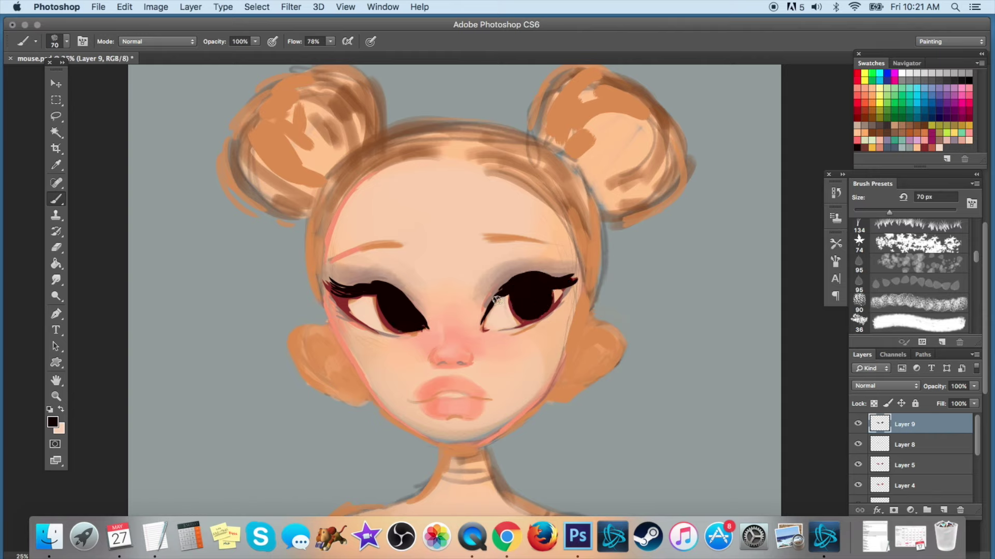
{"action": "left_click_drag", "start_coordinate": [353, 288], "coordinate": [326, 281]}
Delete the layer holding the black eye paint and add an empty layer in its place
{"action": "left_click", "coordinate": [858, 424]}
{"action": "left_click_drag", "start_coordinate": [943, 425], "coordinate": [960, 510]}
{"action": "left_click", "coordinate": [943, 510]}
Repaint the irises and eye outlines of both eyes black with the brush at 102 px and compare with the layer hidden
{"action": "mouse_move", "coordinate": [483, 321]}
{"action": "left_mouse_down"}
{"action": "mouse_move", "coordinate": [521, 284]}
{"action": "mouse_move", "coordinate": [567, 278]}
{"action": "mouse_move", "coordinate": [530, 321]}
{"action": "left_mouse_up"}
{"action": "mouse_move", "coordinate": [382, 316]}
{"action": "left_mouse_down"}
{"action": "mouse_move", "coordinate": [391, 295]}
{"action": "mouse_move", "coordinate": [333, 281]}
{"action": "mouse_move", "coordinate": [402, 302]}
{"action": "mouse_move", "coordinate": [370, 328]}
{"action": "left_mouse_up"}
{"action": "left_click_drag", "start_coordinate": [355, 290], "coordinate": [400, 311]}
{"action": "right_click", "coordinate": [407, 299]}
{"action": "left_click", "coordinate": [449, 284]}
{"action": "left_click_drag", "start_coordinate": [516, 302], "coordinate": [531, 314]}
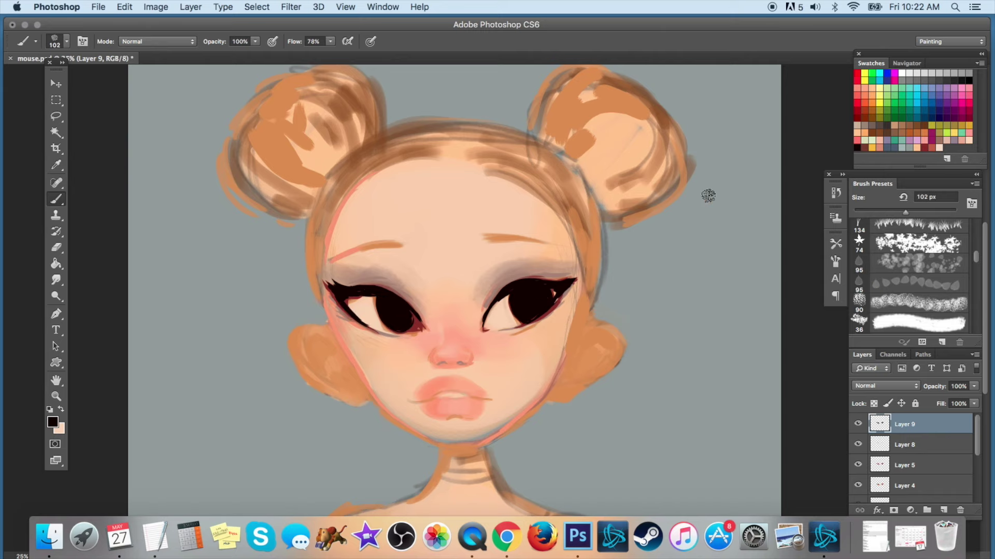
{"action": "left_click_drag", "start_coordinate": [412, 305], "coordinate": [427, 330]}
{"action": "left_click_drag", "start_coordinate": [494, 302], "coordinate": [573, 274]}
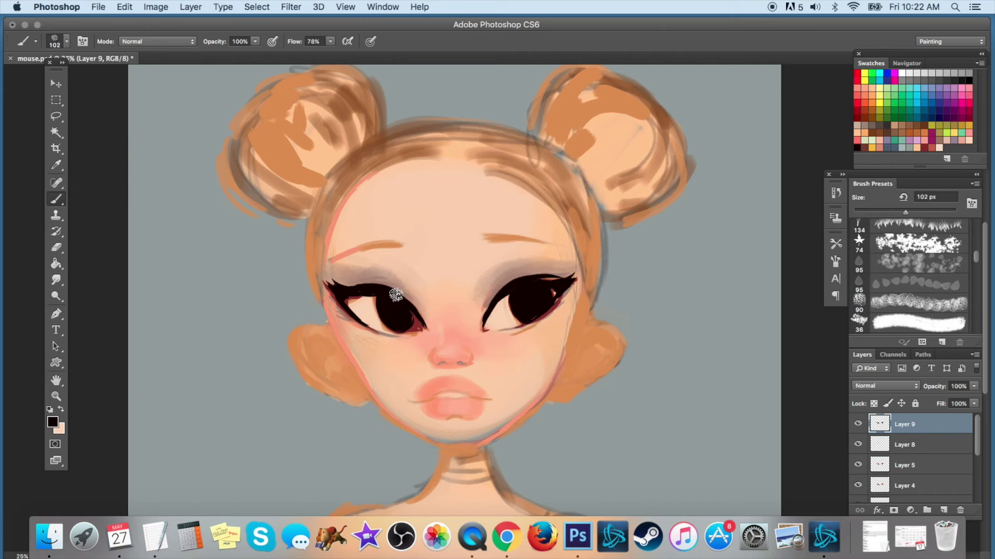
{"action": "left_click", "coordinate": [858, 424]}
{"action": "left_click", "coordinate": [857, 424]}
Paint rough black lashes along both upper lids with the Big Bad Wolf 175 T brush and compare with the layer hidden
{"action": "left_click", "coordinate": [836, 243]}
{"action": "scroll", "coordinate": [812, 436], "scroll_direction": "down", "scroll_amount": 15}
{"action": "scroll", "coordinate": [812, 436], "scroll_direction": "down", "scroll_amount": 5}
{"action": "left_click", "coordinate": [759, 257]}
{"action": "left_click_drag", "start_coordinate": [515, 282], "coordinate": [570, 272]}
{"action": "left_click_drag", "start_coordinate": [352, 285], "coordinate": [409, 290]}
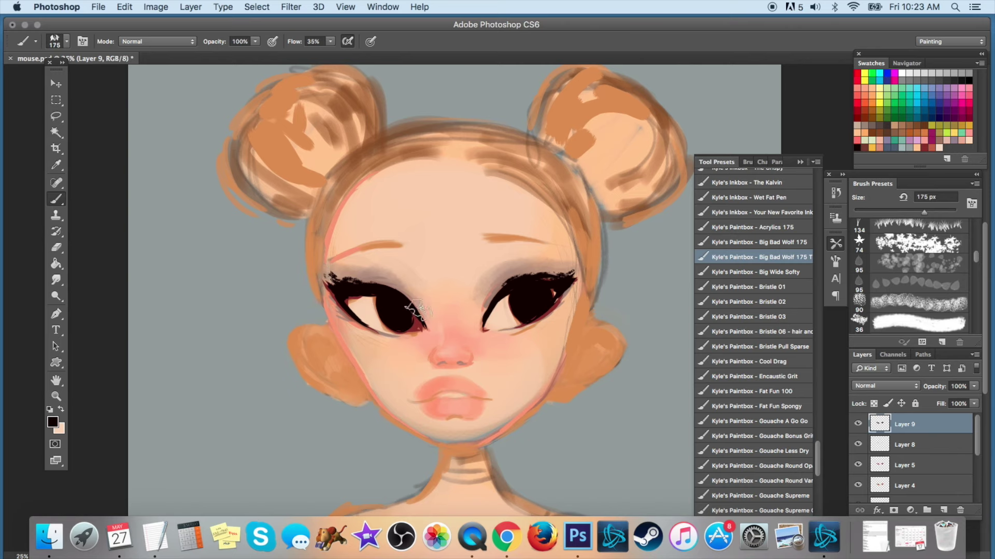
{"action": "left_click", "coordinate": [857, 424]}
{"action": "left_click", "coordinate": [858, 424]}
Erase the black paint covering both irises with a 79 px eraser, keeping the lash lines
{"action": "key", "text": "e"}
{"action": "right_click", "coordinate": [389, 262]}
{"action": "left_click_drag", "start_coordinate": [353, 316], "coordinate": [346, 307]}
{"action": "mouse_move", "coordinate": [518, 306]}
{"action": "left_mouse_down"}
{"action": "mouse_move", "coordinate": [552, 306]}
{"action": "mouse_move", "coordinate": [513, 293]}
{"action": "mouse_move", "coordinate": [383, 304]}
{"action": "left_mouse_up"}
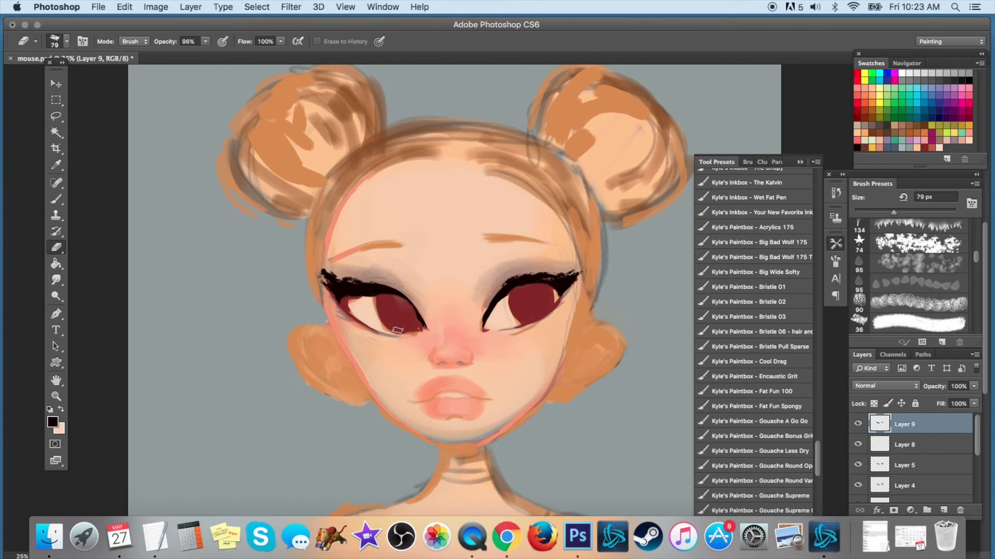
Erase parts of the dark red rims around both eyes on Layer 5
{"action": "left_click", "coordinate": [911, 445]}
{"action": "left_click", "coordinate": [912, 465]}
{"action": "left_click_drag", "start_coordinate": [399, 335], "coordinate": [346, 316]}
{"action": "left_click_drag", "start_coordinate": [481, 306], "coordinate": [514, 306]}
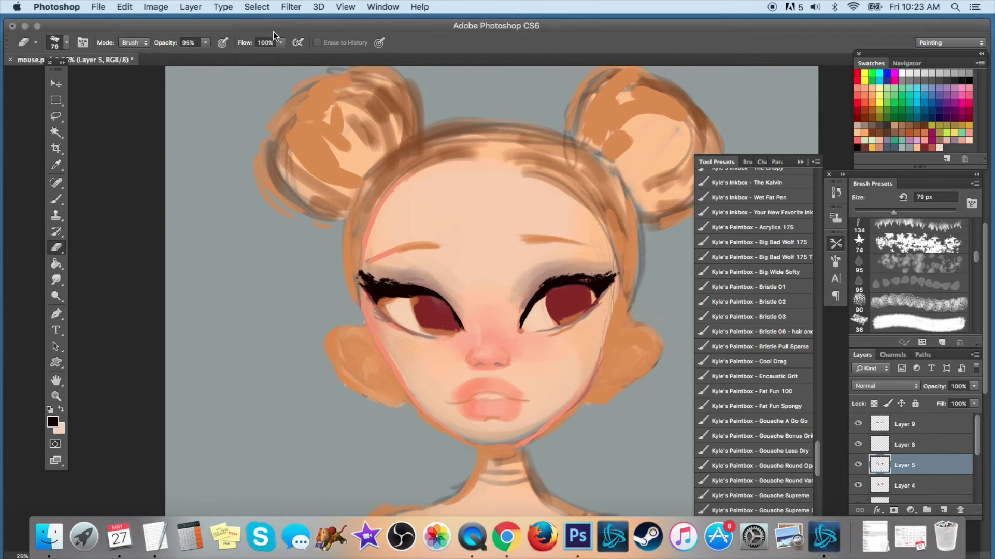
Go through the lower layers and make Layer 2 active for erasing stray lines around the eyes
{"action": "left_click_drag", "start_coordinate": [273, 32], "coordinate": [269, 29]}
{"action": "left_click", "coordinate": [912, 486]}
{"action": "scroll", "coordinate": [976, 470], "scroll_direction": "down", "scroll_amount": 2}
{"action": "left_click", "coordinate": [912, 465]}
{"action": "scroll", "coordinate": [864, 488], "scroll_direction": "down", "scroll_amount": 3}
{"action": "left_click", "coordinate": [868, 452]}
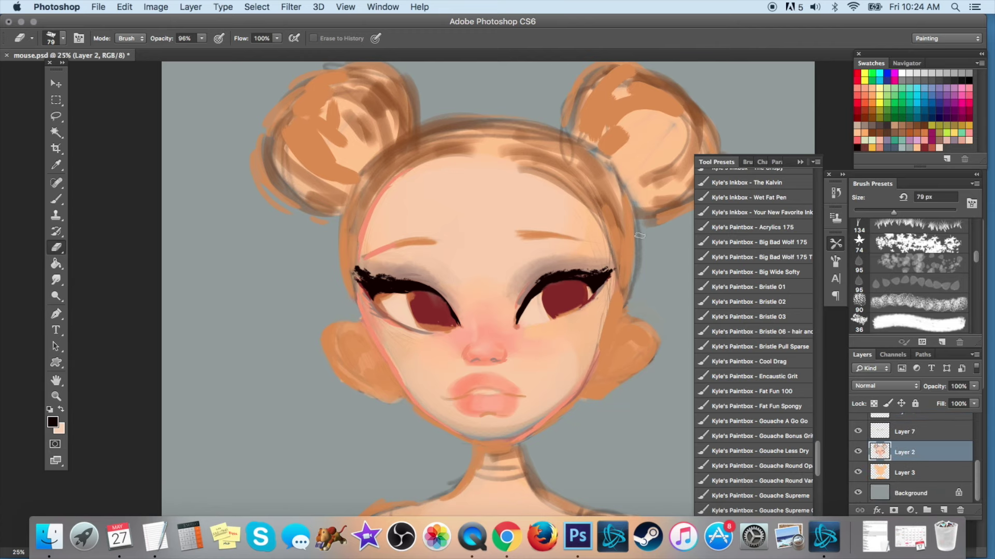
Repaint both irises black on Layer 9 with the Big Bad Wolf brush
{"action": "scroll", "coordinate": [937, 430], "scroll_direction": "up", "scroll_amount": 3}
{"action": "left_click", "coordinate": [938, 426]}
{"action": "key", "text": "b"}
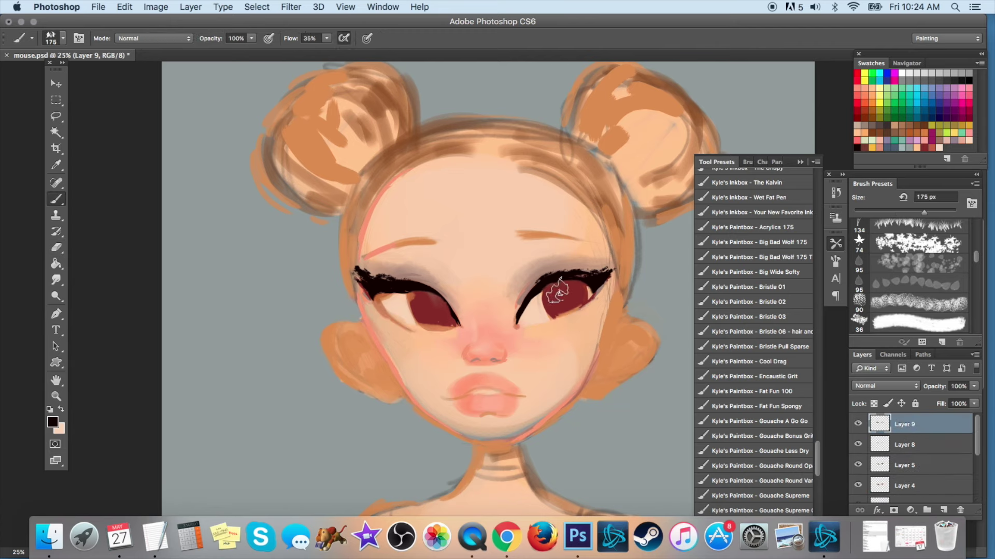
{"action": "mouse_move", "coordinate": [554, 293]}
{"action": "left_mouse_down"}
{"action": "mouse_move", "coordinate": [565, 315]}
{"action": "mouse_move", "coordinate": [556, 309]}
{"action": "mouse_move", "coordinate": [572, 286]}
{"action": "mouse_move", "coordinate": [553, 293]}
{"action": "left_mouse_up"}
{"action": "mouse_move", "coordinate": [426, 299]}
{"action": "left_mouse_down"}
{"action": "mouse_move", "coordinate": [433, 314]}
{"action": "mouse_move", "coordinate": [417, 308]}
{"action": "mouse_move", "coordinate": [437, 324]}
{"action": "left_mouse_up"}
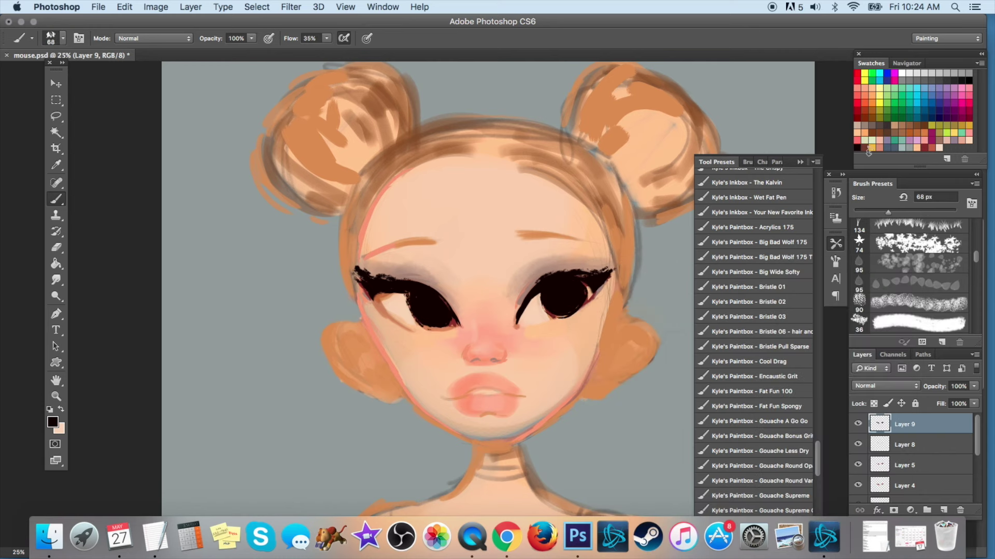
Paint dark red into the outer corners and rims of both eyes with the Bristle 03 brush
{"action": "left_click", "coordinate": [797, 314]}
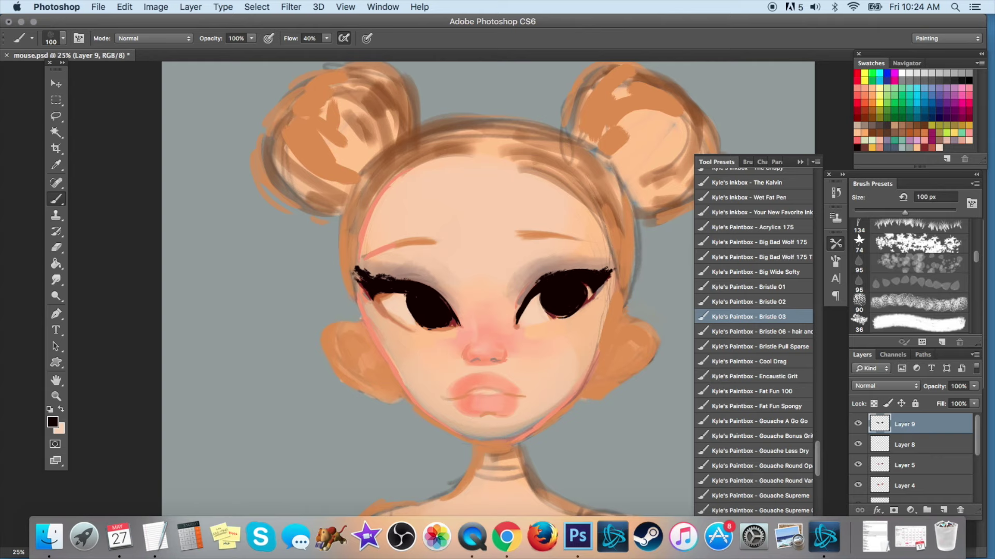
{"action": "left_click", "coordinate": [125, 7]}
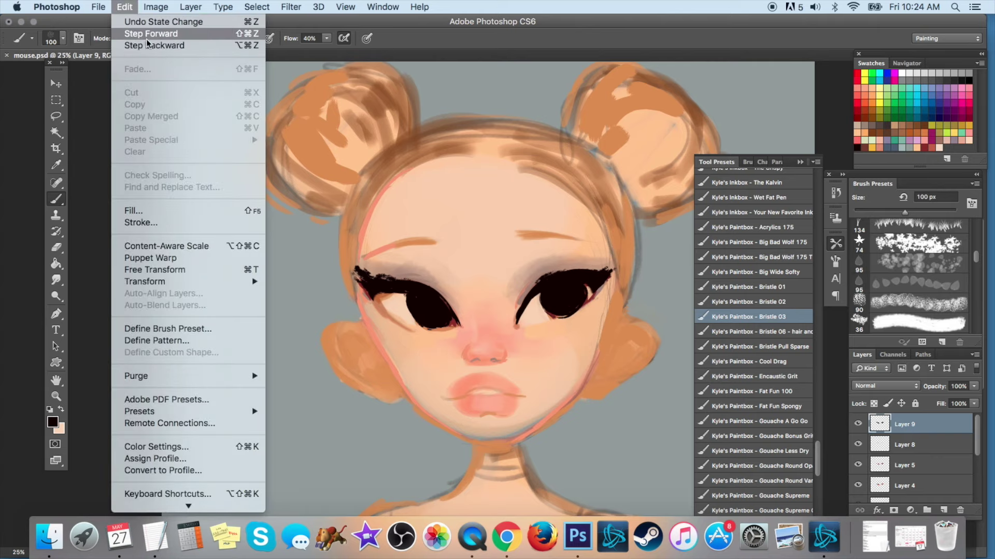
{"action": "left_click", "coordinate": [147, 35]}
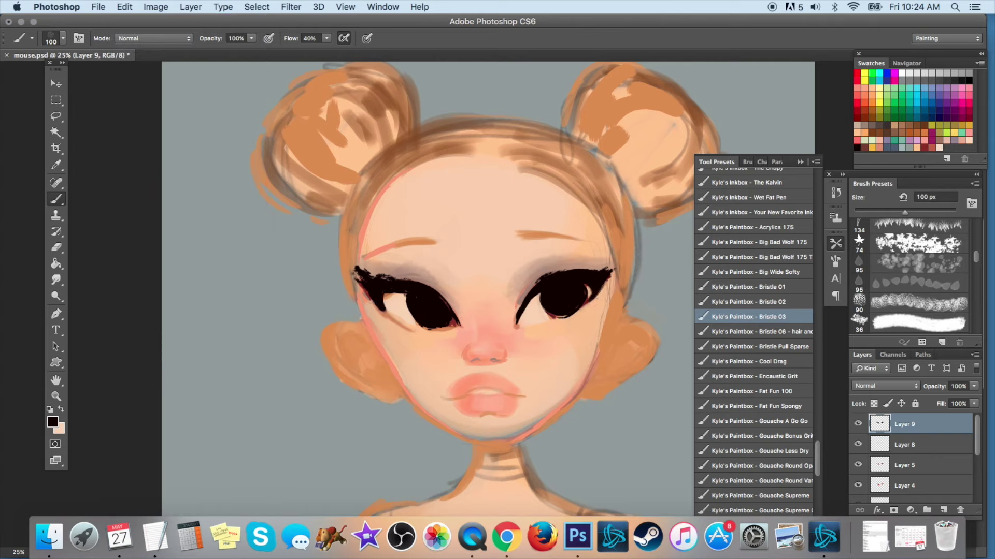
{"action": "left_click", "coordinate": [923, 147]}
{"action": "left_click_drag", "start_coordinate": [383, 296], "coordinate": [381, 309]}
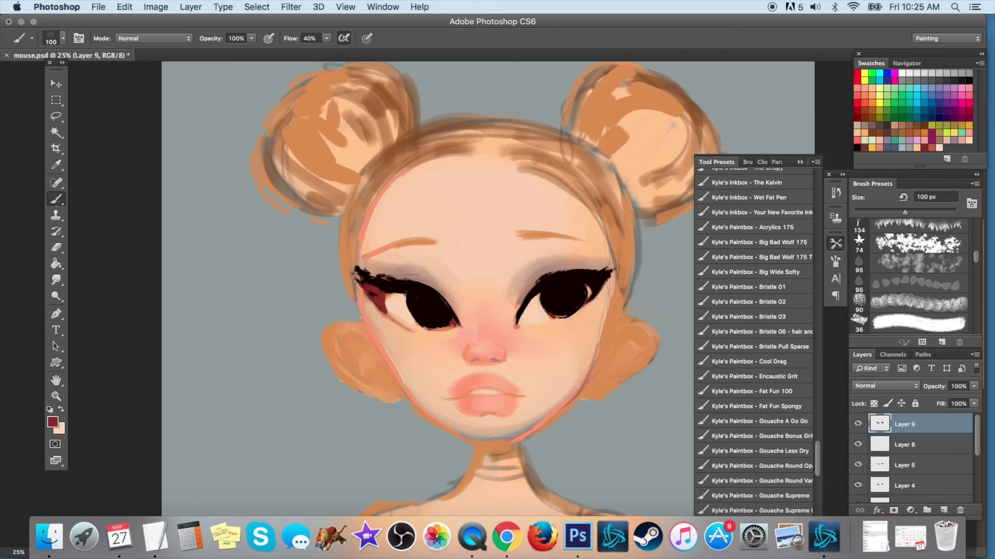
{"action": "right_click", "coordinate": [551, 312]}
{"action": "key", "text": "Return"}
Draw a dark parting line between the lips with the 40 px Sexy Sumi-E brush and undo the stray mark there
{"action": "scroll", "coordinate": [783, 248], "scroll_direction": "up", "scroll_amount": 5}
{"action": "left_click", "coordinate": [783, 249]}
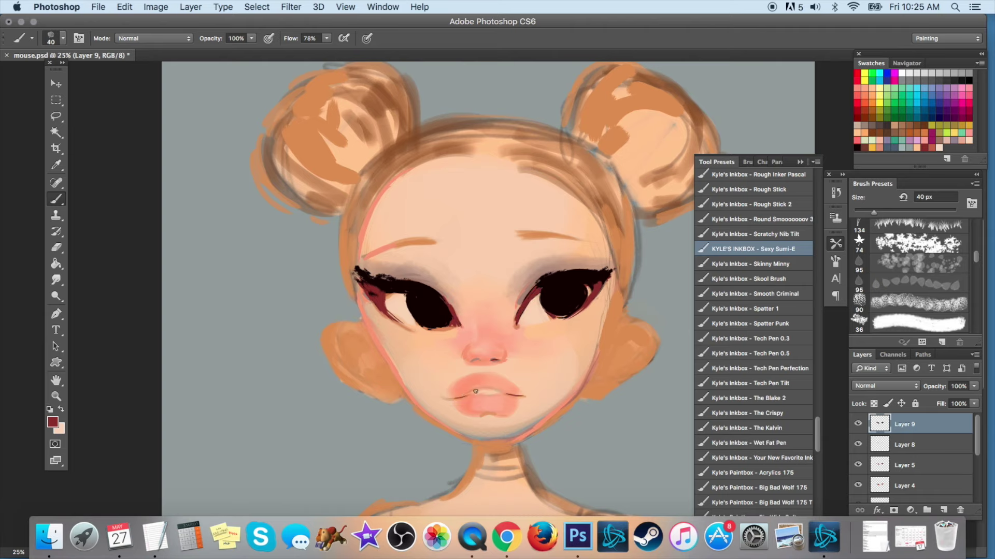
{"action": "left_click", "coordinate": [550, 378], "text": "super"}
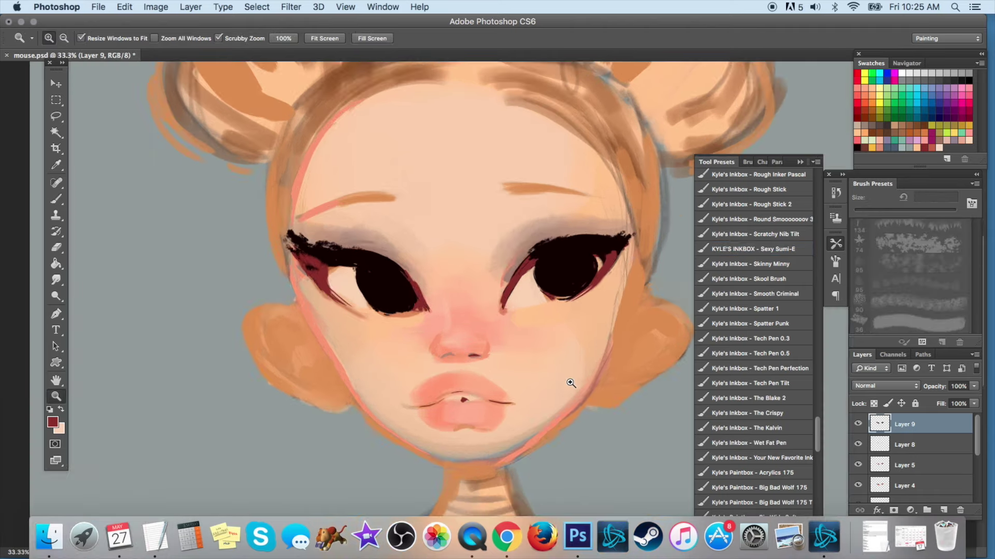
{"action": "left_click", "coordinate": [124, 7]}
{"action": "left_click", "coordinate": [139, 22]}
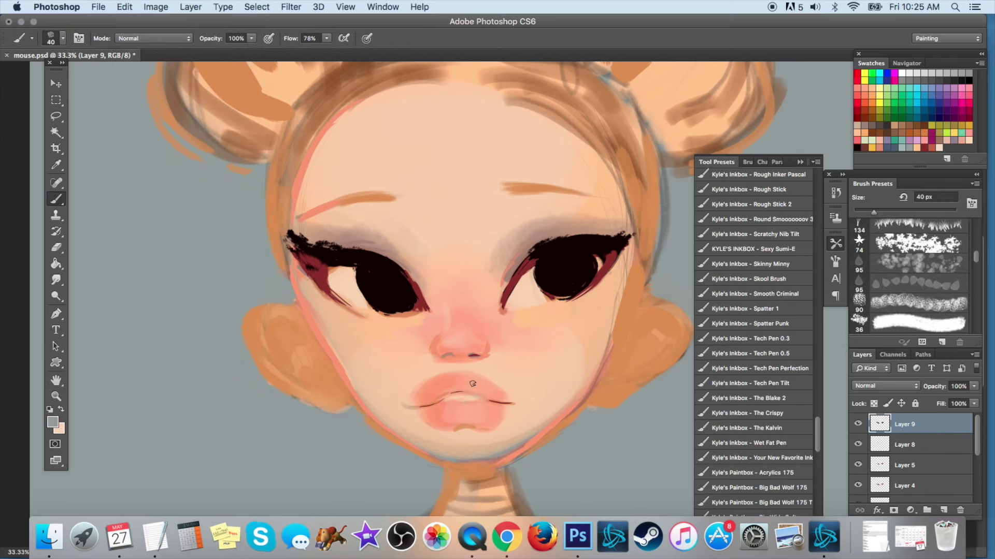
Resize the brush and paint background grey along the outer edge of the jaw and chin
{"action": "right_click", "coordinate": [596, 344]}
{"action": "left_click_drag", "start_coordinate": [638, 289], "coordinate": [653, 289]}
{"action": "left_click_drag", "start_coordinate": [529, 449], "coordinate": [500, 462]}
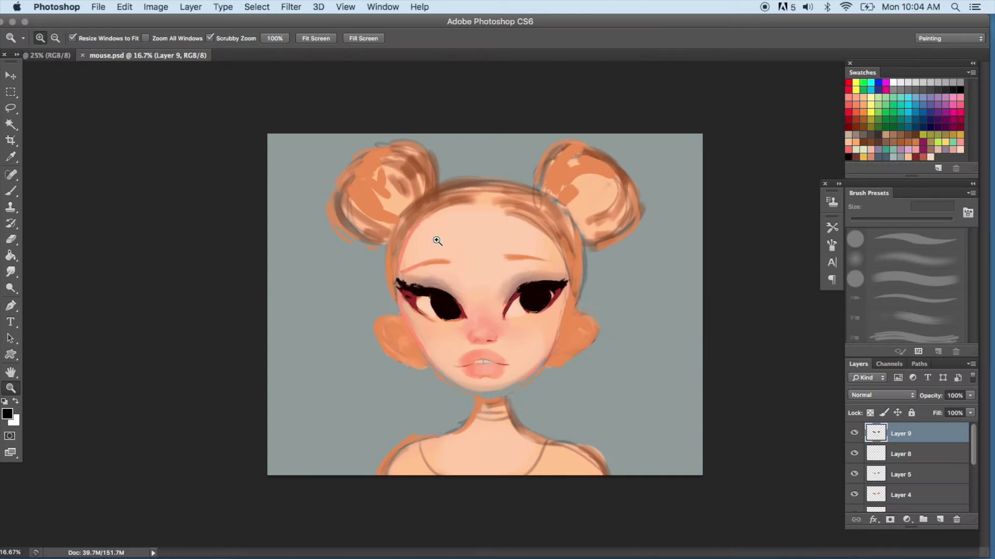
View the portrait at 25% and load the Kyle's Inkbox City Gritty brush preset
{"action": "left_click", "coordinate": [436, 241]}
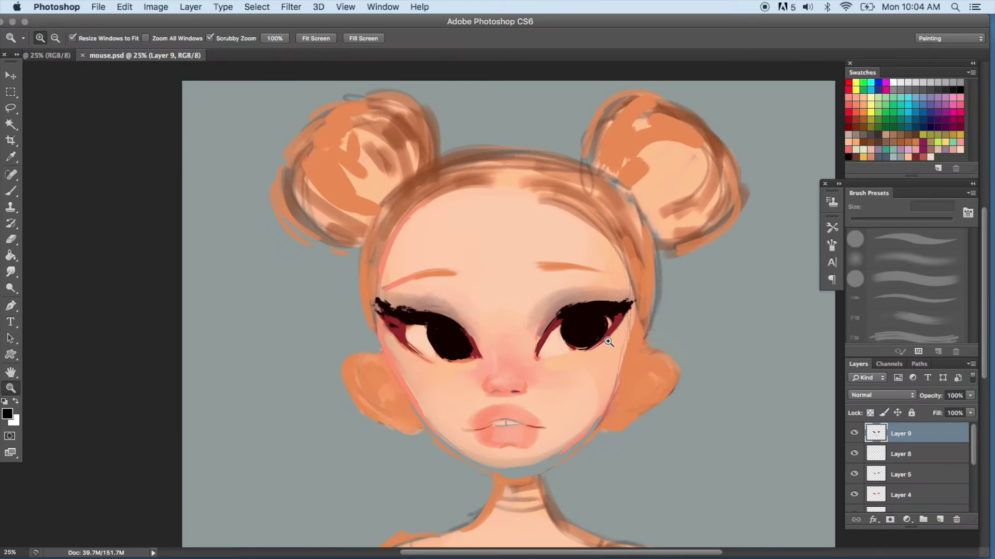
{"action": "left_click", "coordinate": [20, 193]}
{"action": "left_click", "coordinate": [832, 228]}
{"action": "left_click_drag", "start_coordinate": [816, 240], "coordinate": [809, 324]}
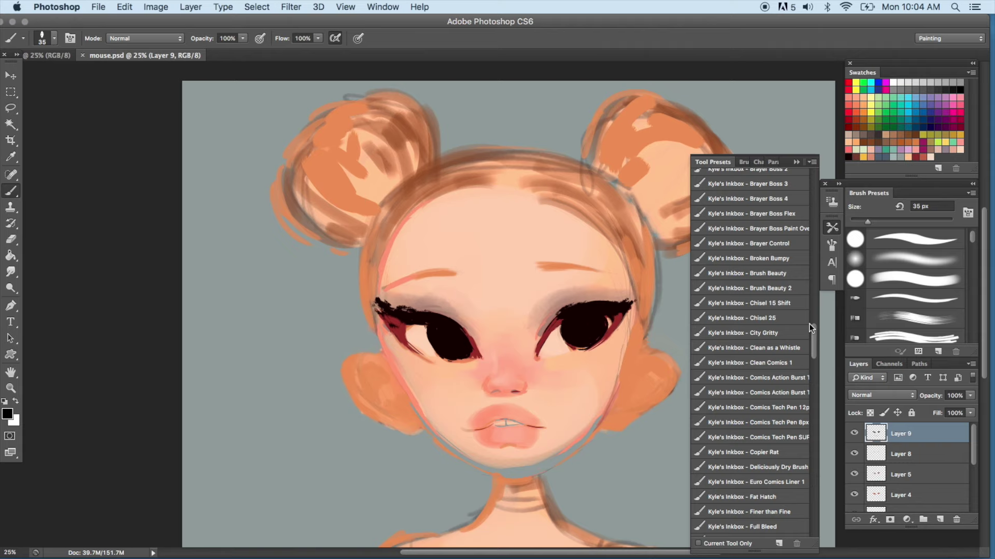
{"action": "left_click_drag", "start_coordinate": [809, 324], "coordinate": [810, 325]}
{"action": "left_click", "coordinate": [788, 328]}
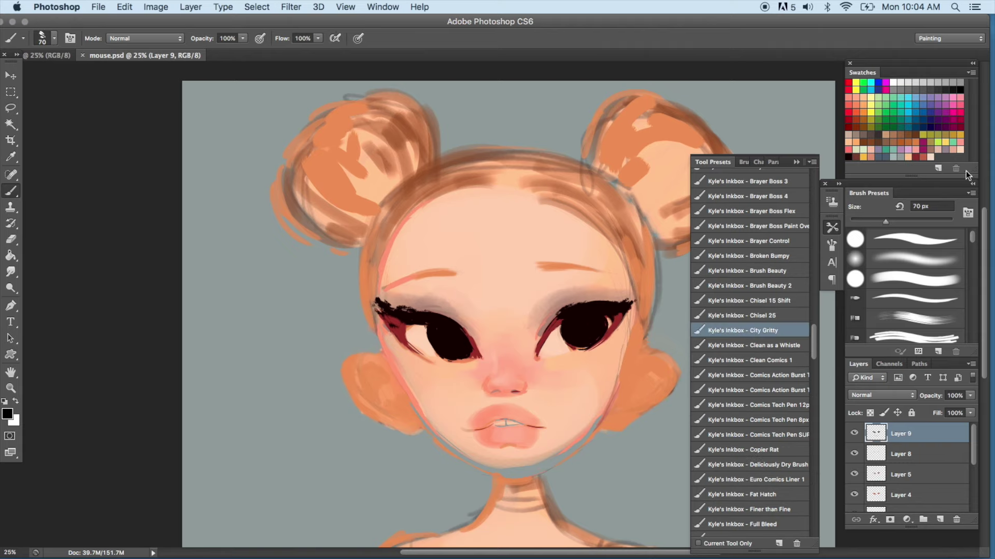
Mix a coral red foreground colour, f06e54, and save it to the swatches
{"action": "left_click", "coordinate": [960, 142]}
{"action": "left_click", "coordinate": [8, 414]}
{"action": "left_click_drag", "start_coordinate": [26, 273], "coordinate": [137, 111]}
{"action": "left_click", "coordinate": [176, 149]}
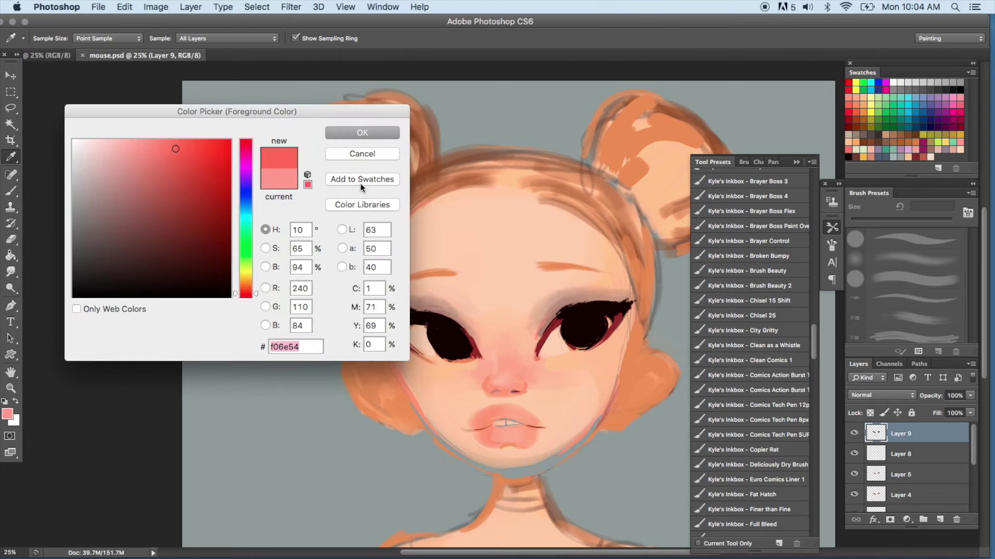
{"action": "left_click", "coordinate": [357, 181]}
{"action": "left_click", "coordinate": [384, 136]}
Add a new layer and paint coral red strokes along the hairline and both sides of the face
{"action": "left_click", "coordinate": [939, 519]}
{"action": "left_click_drag", "start_coordinate": [390, 231], "coordinate": [482, 182]}
{"action": "left_click_drag", "start_coordinate": [378, 269], "coordinate": [324, 352]}
{"action": "left_click_drag", "start_coordinate": [363, 319], "coordinate": [389, 374]}
{"action": "left_click_drag", "start_coordinate": [376, 339], "coordinate": [407, 394]}
{"action": "left_click_drag", "start_coordinate": [626, 264], "coordinate": [627, 348]}
{"action": "mouse_move", "coordinate": [505, 177]}
{"action": "left_mouse_down"}
{"action": "mouse_move", "coordinate": [579, 180]}
{"action": "mouse_move", "coordinate": [641, 256]}
{"action": "left_mouse_up"}
Paint coral red strokes along the outer edges of both hair buns, with the brush enlarged to 108 px
{"action": "right_click", "coordinate": [355, 154]}
{"action": "mouse_move", "coordinate": [309, 156]}
{"action": "left_mouse_down"}
{"action": "mouse_move", "coordinate": [354, 214]}
{"action": "mouse_move", "coordinate": [358, 242]}
{"action": "left_mouse_up"}
{"action": "left_click", "coordinate": [423, 184]}
{"action": "left_click_drag", "start_coordinate": [609, 140], "coordinate": [600, 160]}
{"action": "left_click_drag", "start_coordinate": [612, 120], "coordinate": [590, 138]}
{"action": "left_click_drag", "start_coordinate": [589, 130], "coordinate": [680, 113]}
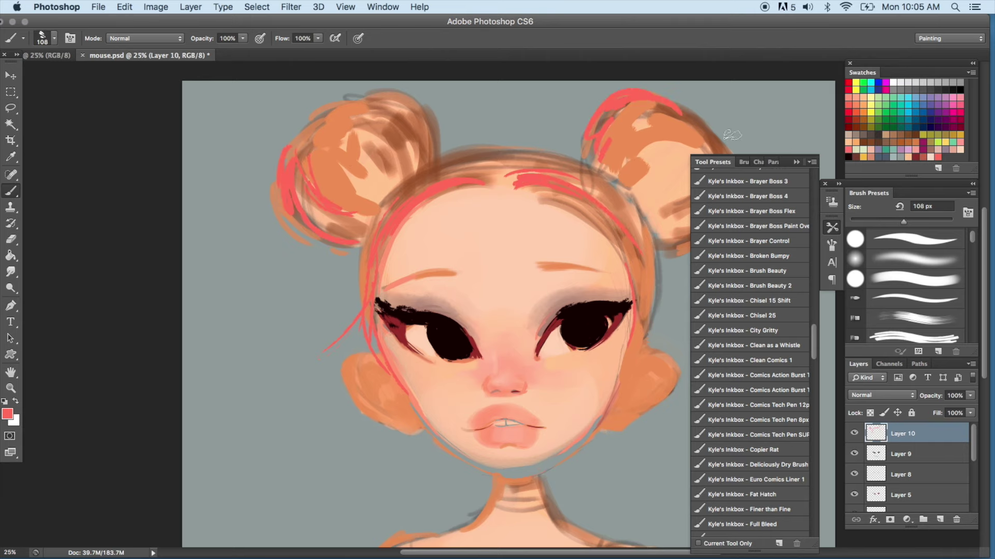
Float the document window, dab pale green highlights into the inner eye corners and undo the last stroke
{"action": "left_click_drag", "start_coordinate": [174, 67], "coordinate": [210, 66]}
{"action": "left_click", "coordinate": [864, 147]}
{"action": "left_click_drag", "start_coordinate": [239, 245], "coordinate": [272, 195]}
{"action": "left_click", "coordinate": [124, 7]}
{"action": "left_click", "coordinate": [138, 22]}
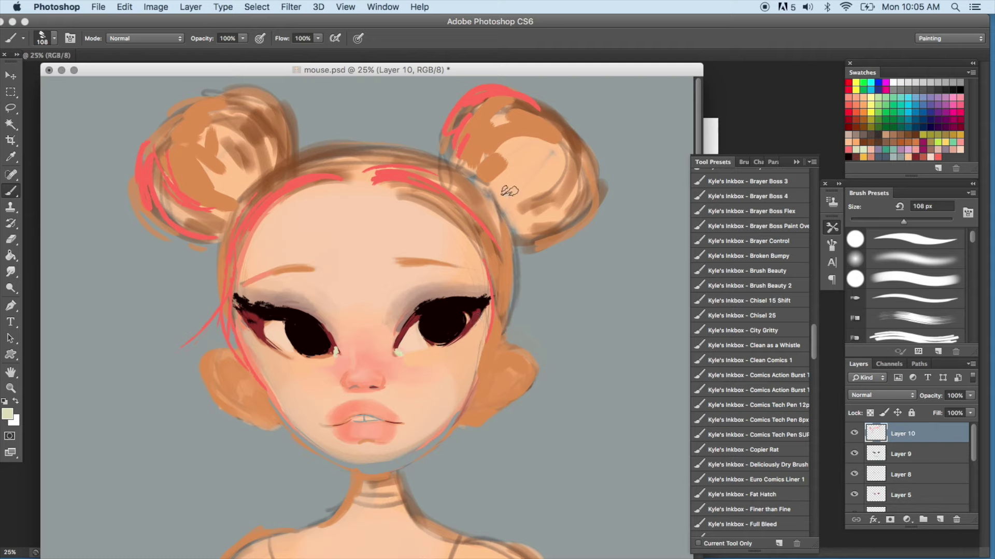
Paint pale green rim-light strokes along the hair, face and shoulder contours and save the document
{"action": "mouse_move", "coordinate": [311, 149]}
{"action": "left_mouse_down"}
{"action": "mouse_move", "coordinate": [290, 99]}
{"action": "mouse_move", "coordinate": [140, 150]}
{"action": "left_mouse_up"}
{"action": "mouse_move", "coordinate": [220, 254]}
{"action": "left_mouse_down"}
{"action": "mouse_move", "coordinate": [218, 363]}
{"action": "mouse_move", "coordinate": [293, 418]}
{"action": "mouse_move", "coordinate": [345, 482]}
{"action": "mouse_move", "coordinate": [218, 552]}
{"action": "left_mouse_up"}
{"action": "mouse_move", "coordinate": [466, 425]}
{"action": "left_mouse_down"}
{"action": "mouse_move", "coordinate": [494, 336]}
{"action": "mouse_move", "coordinate": [489, 316]}
{"action": "left_mouse_up"}
{"action": "mouse_move", "coordinate": [474, 171]}
{"action": "left_mouse_down"}
{"action": "mouse_move", "coordinate": [542, 125]}
{"action": "mouse_move", "coordinate": [570, 146]}
{"action": "left_mouse_up"}
{"action": "left_click", "coordinate": [107, 6]}
{"action": "left_click", "coordinate": [132, 139]}
Change the brush preset, sample a tone from the right-hand bun and paint resized brush strokes across that bun
{"action": "left_click_drag", "start_coordinate": [813, 336], "coordinate": [815, 366]}
{"action": "left_click", "coordinate": [786, 309]}
{"action": "left_click", "coordinate": [591, 199], "text": "alt"}
{"action": "mouse_move", "coordinate": [570, 234]}
{"action": "left_mouse_down"}
{"action": "mouse_move", "coordinate": [593, 178]}
{"action": "mouse_move", "coordinate": [603, 205]}
{"action": "left_mouse_up"}
{"action": "right_click", "coordinate": [624, 197]}
{"action": "left_click", "coordinate": [677, 225]}
{"action": "left_click_drag", "start_coordinate": [580, 134], "coordinate": [598, 148]}
{"action": "mouse_move", "coordinate": [606, 158]}
{"action": "left_mouse_down"}
{"action": "mouse_move", "coordinate": [580, 243]}
{"action": "mouse_move", "coordinate": [523, 254]}
{"action": "left_mouse_up"}
{"action": "left_click_drag", "start_coordinate": [490, 133], "coordinate": [531, 114]}
Paint golden yellow strands across both hair buns
{"action": "left_click", "coordinate": [863, 157]}
{"action": "left_click_drag", "start_coordinate": [596, 194], "coordinate": [542, 239]}
{"action": "mouse_move", "coordinate": [577, 153]}
{"action": "left_mouse_down"}
{"action": "mouse_move", "coordinate": [595, 223]}
{"action": "mouse_move", "coordinate": [528, 210]}
{"action": "left_mouse_up"}
{"action": "left_click_drag", "start_coordinate": [220, 171], "coordinate": [236, 109]}
{"action": "left_click_drag", "start_coordinate": [197, 147], "coordinate": [267, 103]}
Add peach highlights to the nose and lips with the Go Gritty brush at 55 px
{"action": "left_click", "coordinate": [743, 292]}
{"action": "left_click", "coordinate": [741, 277]}
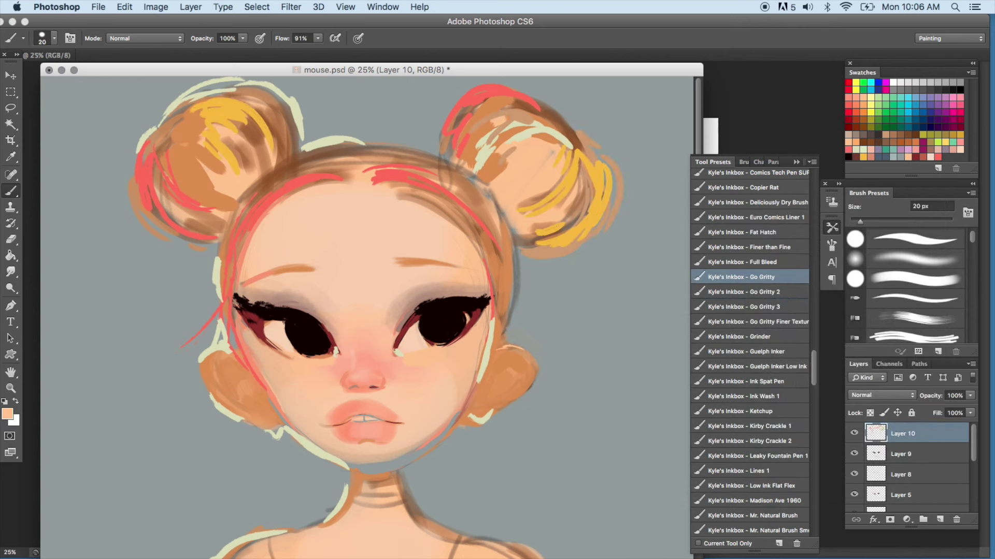
{"action": "right_click", "coordinate": [378, 259]}
{"action": "left_click", "coordinate": [426, 291]}
{"action": "left_click", "coordinate": [355, 372]}
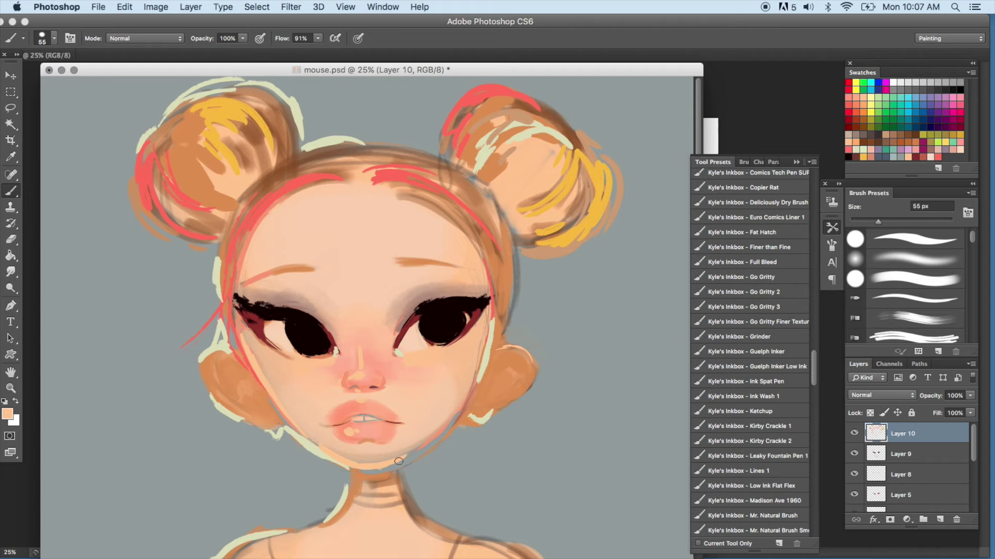
Paint light peach highlights inside both ears
{"action": "left_click_drag", "start_coordinate": [221, 363], "coordinate": [264, 417]}
{"action": "mouse_move", "coordinate": [500, 358]}
{"action": "left_mouse_down"}
{"action": "mouse_move", "coordinate": [510, 368]}
{"action": "mouse_move", "coordinate": [487, 404]}
{"action": "left_mouse_up"}
Paint pale yellow strokes on the left hair bun with the Bristle 03 brush at 100 px
{"action": "left_click_drag", "start_coordinate": [814, 372], "coordinate": [818, 452]}
{"action": "left_click", "coordinate": [789, 441]}
{"action": "left_click", "coordinate": [123, 6]}
{"action": "left_click", "coordinate": [136, 43]}
{"action": "left_click", "coordinate": [7, 414]}
{"action": "left_click", "coordinate": [244, 280]}
{"action": "left_click", "coordinate": [354, 134]}
{"action": "left_click_drag", "start_coordinate": [327, 294], "coordinate": [339, 320]}
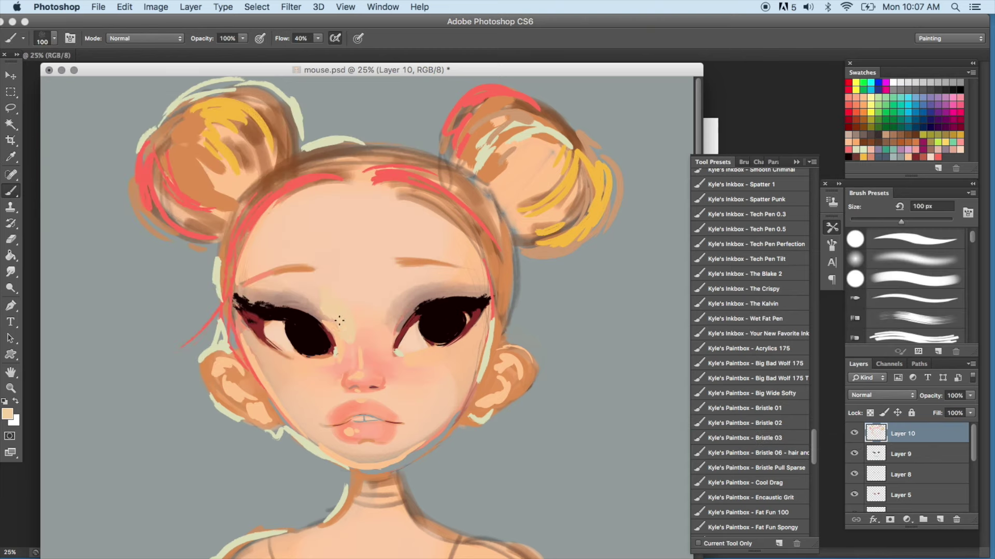
{"action": "key", "text": "6"}
{"action": "key", "text": "9"}
{"action": "left_click_drag", "start_coordinate": [173, 146], "coordinate": [211, 193]}
{"action": "left_click_drag", "start_coordinate": [179, 133], "coordinate": [232, 173]}
Set the brush opacity to 89% and paint orange-yellow strands over the left bun and the left hairline
{"action": "left_click", "coordinate": [243, 39]}
{"action": "left_click_drag", "start_coordinate": [244, 52], "coordinate": [258, 51]}
{"action": "left_click", "coordinate": [8, 414]}
{"action": "left_click", "coordinate": [177, 135]}
{"action": "left_click", "coordinate": [354, 133]}
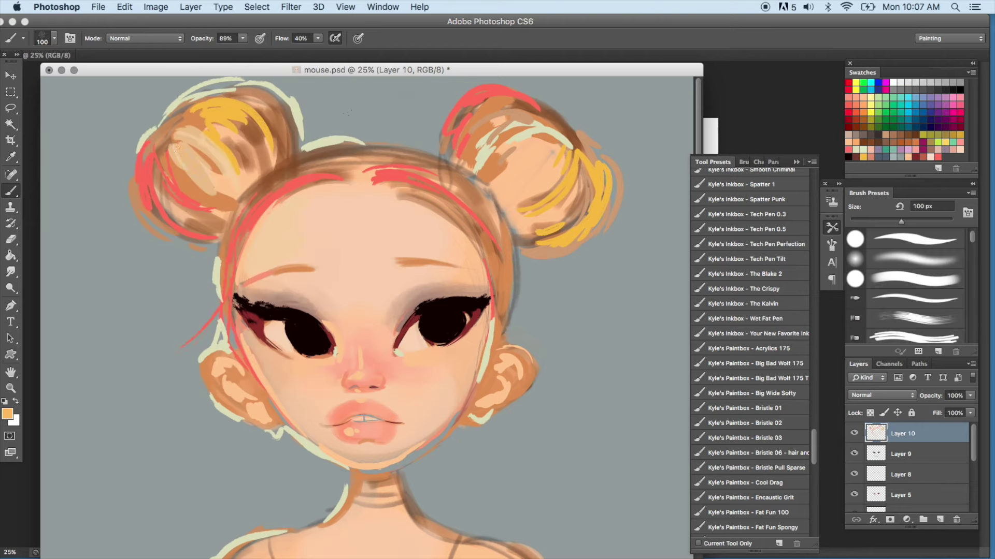
{"action": "mouse_move", "coordinate": [176, 166]}
{"action": "left_mouse_down"}
{"action": "mouse_move", "coordinate": [241, 140]}
{"action": "mouse_move", "coordinate": [262, 145]}
{"action": "left_mouse_up"}
{"action": "left_click_drag", "start_coordinate": [248, 212], "coordinate": [342, 160]}
{"action": "mouse_move", "coordinate": [179, 238]}
{"action": "left_mouse_down"}
{"action": "mouse_move", "coordinate": [133, 132]}
{"action": "mouse_move", "coordinate": [176, 244]}
{"action": "left_mouse_up"}
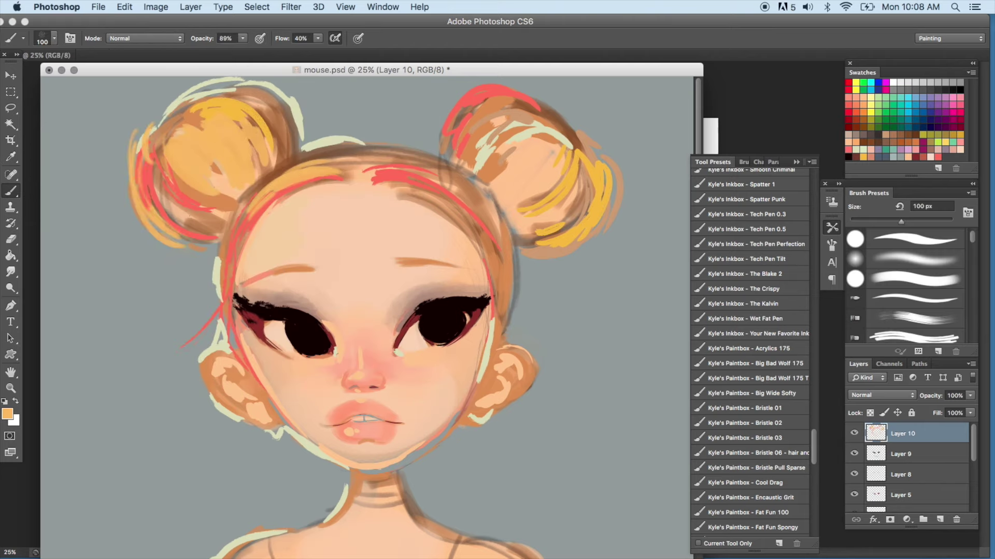
{"action": "left_click_drag", "start_coordinate": [155, 155], "coordinate": [290, 139]}
{"action": "mouse_move", "coordinate": [243, 215]}
{"action": "left_mouse_down"}
{"action": "mouse_move", "coordinate": [194, 339]}
{"action": "mouse_move", "coordinate": [347, 179]}
{"action": "left_mouse_up"}
Extend the orange-yellow strands along both sides of the face, the right crown and around the right bun
{"action": "left_click_drag", "start_coordinate": [238, 310], "coordinate": [228, 373]}
{"action": "left_click_drag", "start_coordinate": [414, 188], "coordinate": [487, 235]}
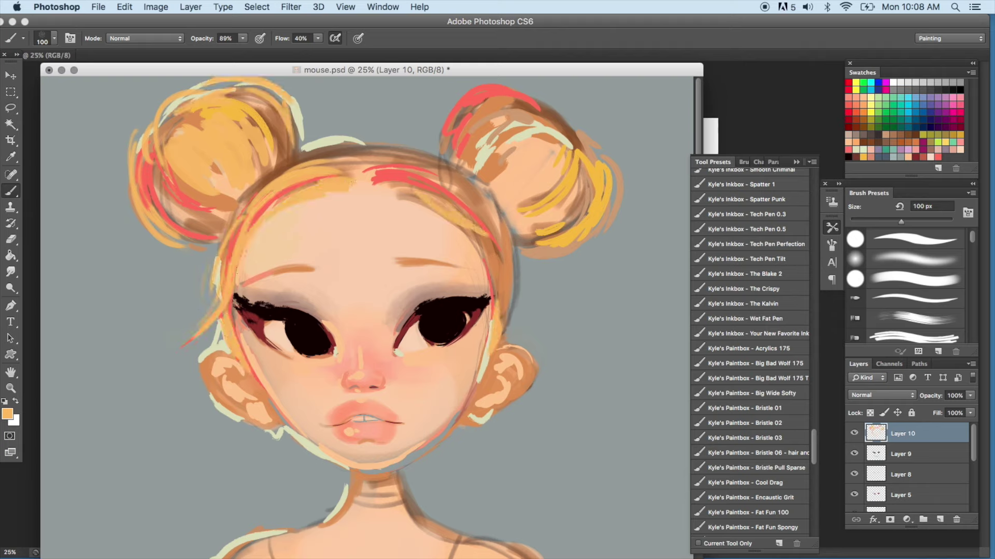
{"action": "left_click_drag", "start_coordinate": [445, 197], "coordinate": [528, 306]}
{"action": "left_click_drag", "start_coordinate": [366, 187], "coordinate": [466, 156]}
{"action": "left_click_drag", "start_coordinate": [448, 163], "coordinate": [544, 101]}
{"action": "left_click_drag", "start_coordinate": [443, 122], "coordinate": [562, 83]}
{"action": "left_click_drag", "start_coordinate": [565, 132], "coordinate": [624, 246]}
Paint a black choker with a round white pendant on the neck and white highlights in the eyes
{"action": "left_click", "coordinate": [850, 155]}
{"action": "mouse_move", "coordinate": [346, 503]}
{"action": "left_mouse_down"}
{"action": "mouse_move", "coordinate": [407, 500]}
{"action": "mouse_move", "coordinate": [383, 514]}
{"action": "left_mouse_up"}
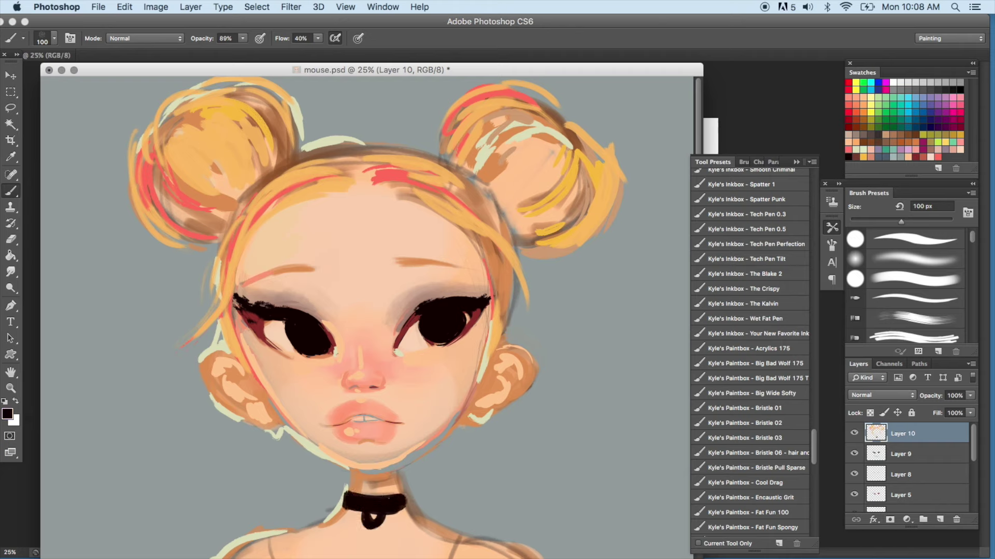
{"action": "left_click", "coordinate": [372, 516]}
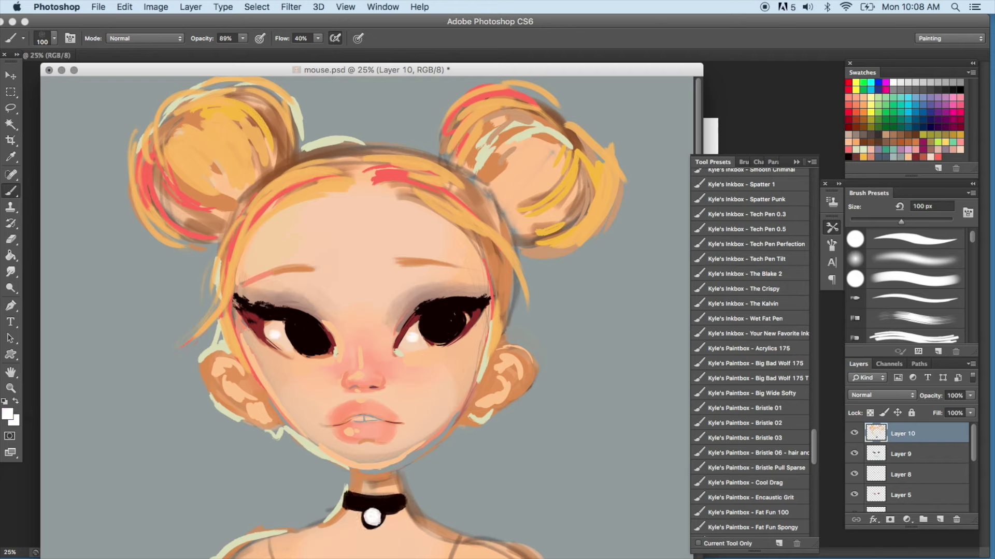
Paint the lower lip coral red on a new layer and set that layer's opacity to 74%
{"action": "left_click", "coordinate": [944, 159]}
{"action": "left_click_drag", "start_coordinate": [352, 424], "coordinate": [369, 426]}
{"action": "left_click", "coordinate": [124, 7]}
{"action": "left_click", "coordinate": [136, 23]}
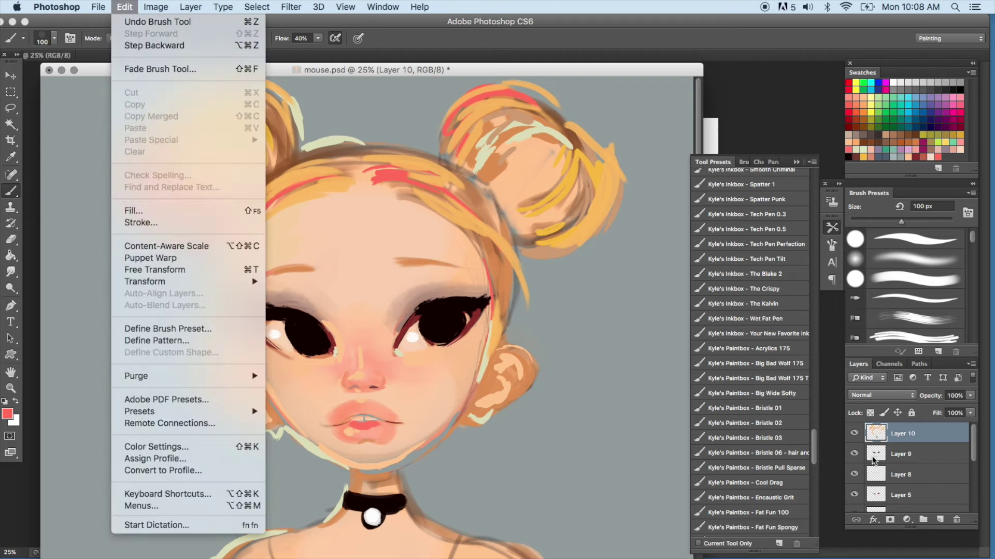
{"action": "left_click", "coordinate": [938, 519]}
{"action": "left_click_drag", "start_coordinate": [366, 434], "coordinate": [391, 436]}
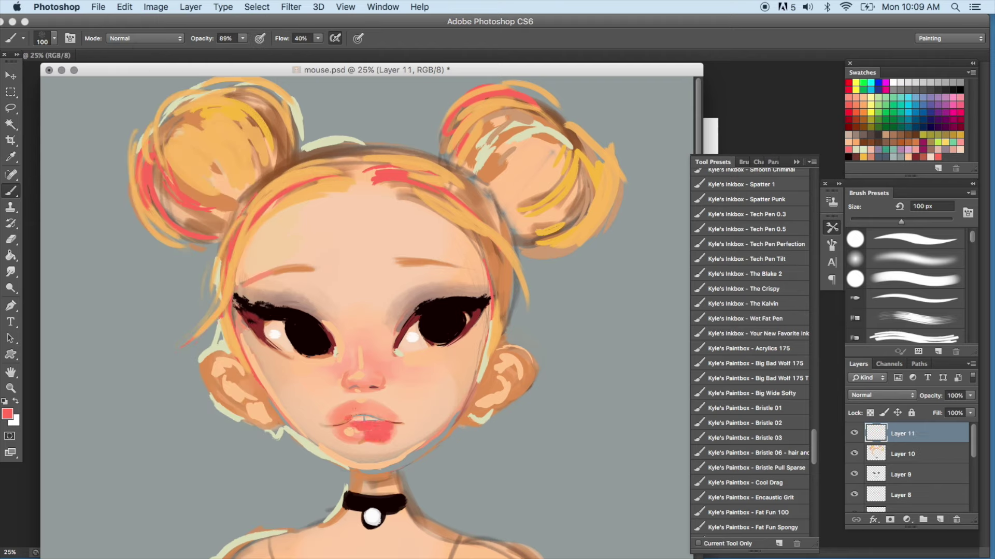
{"action": "left_click", "coordinate": [969, 395]}
{"action": "left_click", "coordinate": [955, 407]}
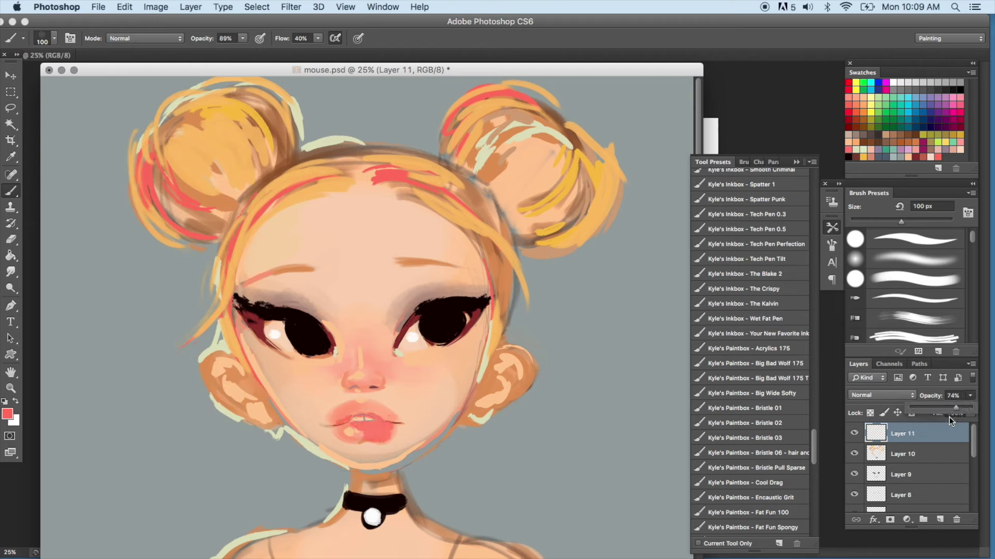
Paint over the upper lip with the Big Bad Wolf 175 brush at an adjusted size
{"action": "left_click", "coordinate": [788, 361]}
{"action": "right_click", "coordinate": [392, 363]}
{"action": "left_click", "coordinate": [440, 289]}
{"action": "left_click_drag", "start_coordinate": [363, 407], "coordinate": [347, 412]}
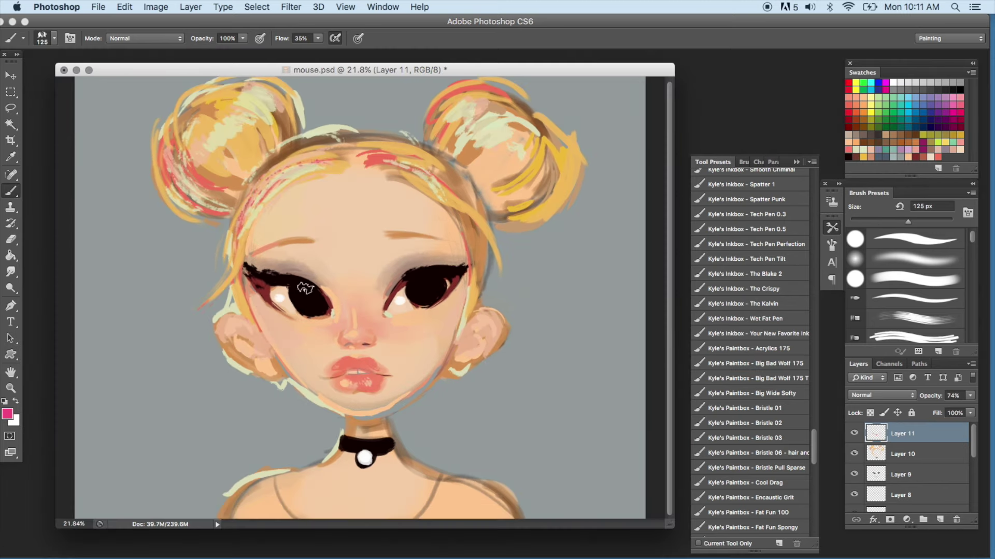
Undo the last stroke and paint a bright pink top over both shoulders
{"action": "key", "text": "super+z"}
{"action": "left_click_drag", "start_coordinate": [244, 493], "coordinate": [295, 513]}
{"action": "left_click_drag", "start_coordinate": [435, 487], "coordinate": [507, 513]}
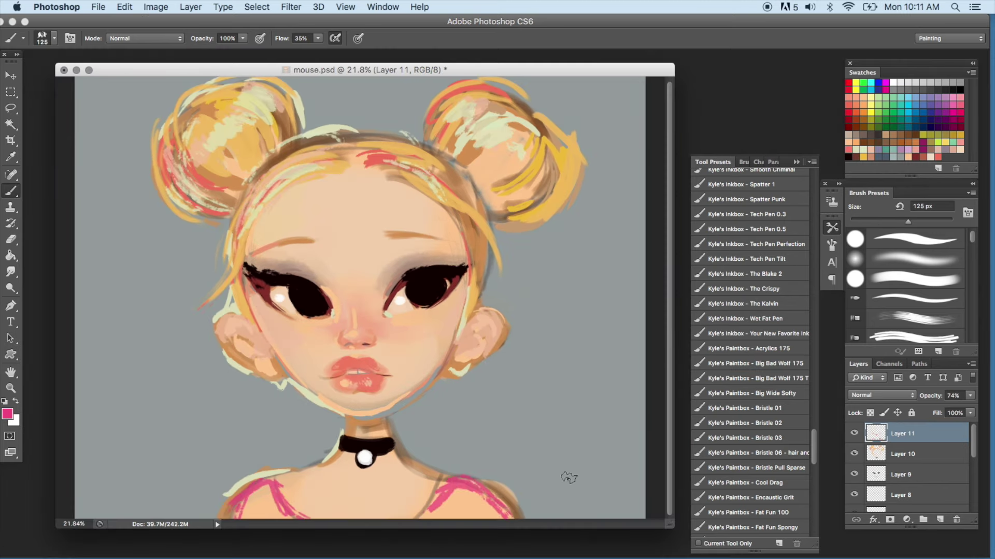
{"action": "left_click_drag", "start_coordinate": [239, 497], "coordinate": [296, 515]}
{"action": "left_click_drag", "start_coordinate": [435, 492], "coordinate": [471, 495]}
Paint magenta strands across both buns and the left hairline with the Bristle 06 hair brush at 100 px
{"action": "scroll", "coordinate": [813, 449], "scroll_direction": "down", "scroll_amount": 3}
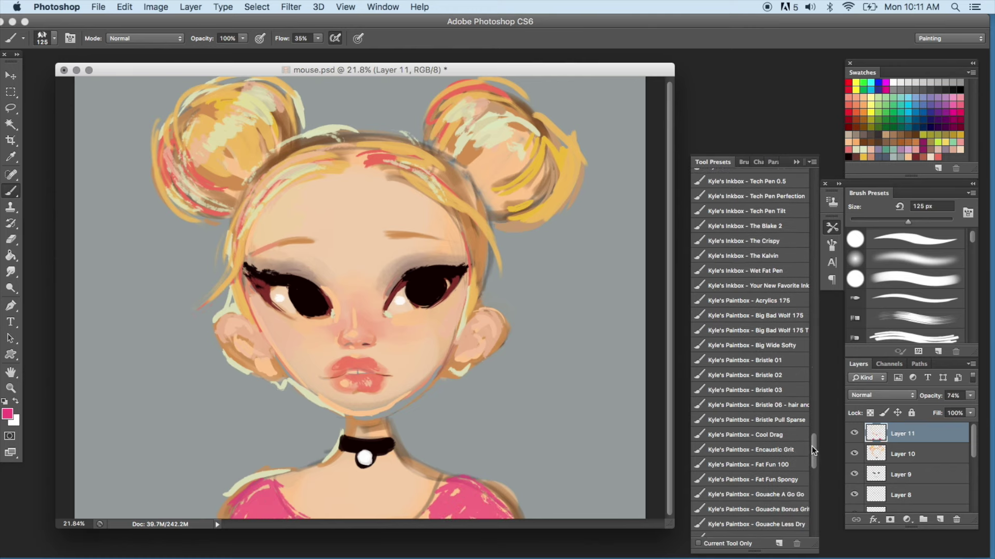
{"action": "left_click", "coordinate": [751, 405]}
{"action": "left_click_drag", "start_coordinate": [251, 171], "coordinate": [228, 248]}
{"action": "left_click_drag", "start_coordinate": [200, 187], "coordinate": [169, 222]}
{"action": "left_click_drag", "start_coordinate": [166, 156], "coordinate": [218, 217]}
{"action": "left_click_drag", "start_coordinate": [176, 109], "coordinate": [171, 150]}
{"action": "mouse_move", "coordinate": [443, 119]}
{"action": "left_mouse_down"}
{"action": "mouse_move", "coordinate": [445, 145]}
{"action": "mouse_move", "coordinate": [479, 93]}
{"action": "left_mouse_up"}
{"action": "left_click_drag", "start_coordinate": [456, 129], "coordinate": [520, 124]}
Paint a loose magenta wisp beside the left cheek and thin magenta strands along the right hairline
{"action": "left_click_drag", "start_coordinate": [244, 236], "coordinate": [187, 315]}
{"action": "left_click_drag", "start_coordinate": [233, 272], "coordinate": [176, 303]}
{"action": "left_click_drag", "start_coordinate": [430, 196], "coordinate": [463, 240]}
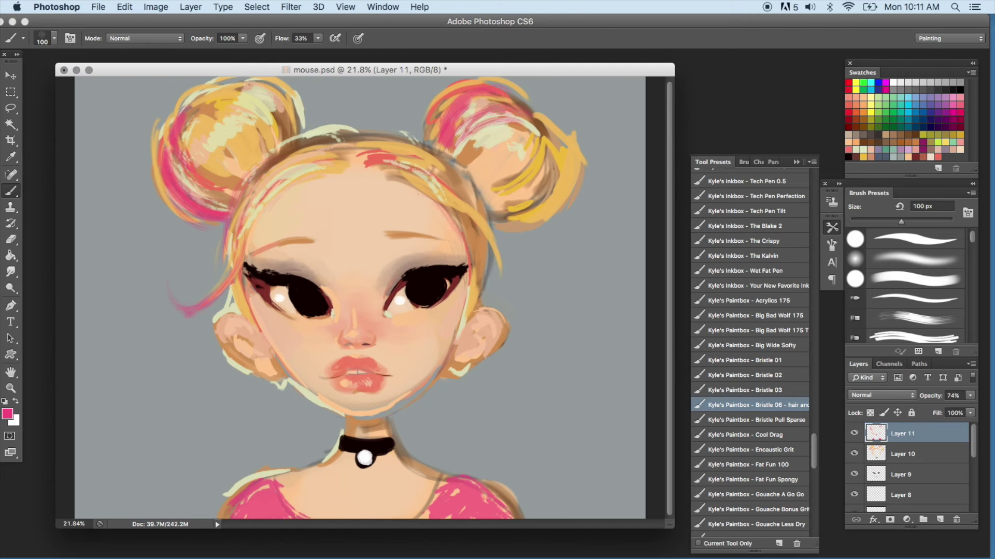
{"action": "left_click_drag", "start_coordinate": [386, 181], "coordinate": [484, 254]}
{"action": "right_click", "coordinate": [503, 305]}
Choose a crimson red and paint fine strands down the left hairline
{"action": "left_click", "coordinate": [8, 413]}
{"action": "left_click_drag", "start_coordinate": [306, 173], "coordinate": [217, 298]}
{"action": "left_click_drag", "start_coordinate": [310, 178], "coordinate": [245, 254]}
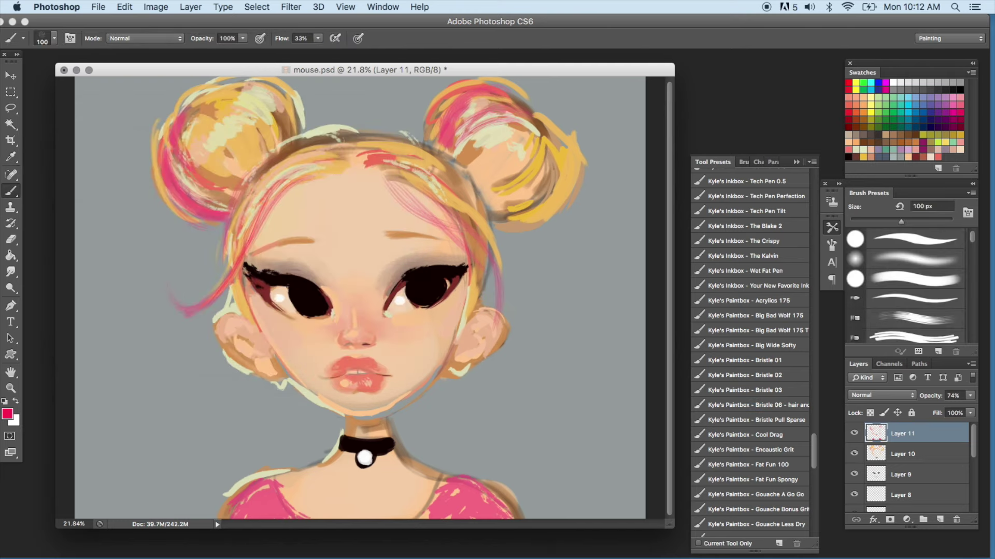
Choose a golden yellow and paint strands over both buns plus a loose wisp beside the right ear
{"action": "left_click", "coordinate": [7, 414]}
{"action": "left_click", "coordinate": [246, 281]}
{"action": "key", "text": "Return"}
{"action": "left_click_drag", "start_coordinate": [167, 160], "coordinate": [206, 210]}
{"action": "mouse_move", "coordinate": [181, 132]}
{"action": "left_mouse_down"}
{"action": "mouse_move", "coordinate": [189, 196]}
{"action": "mouse_move", "coordinate": [228, 218]}
{"action": "left_mouse_up"}
{"action": "left_click_drag", "start_coordinate": [444, 135], "coordinate": [513, 96]}
{"action": "left_click_drag", "start_coordinate": [466, 218], "coordinate": [534, 318]}
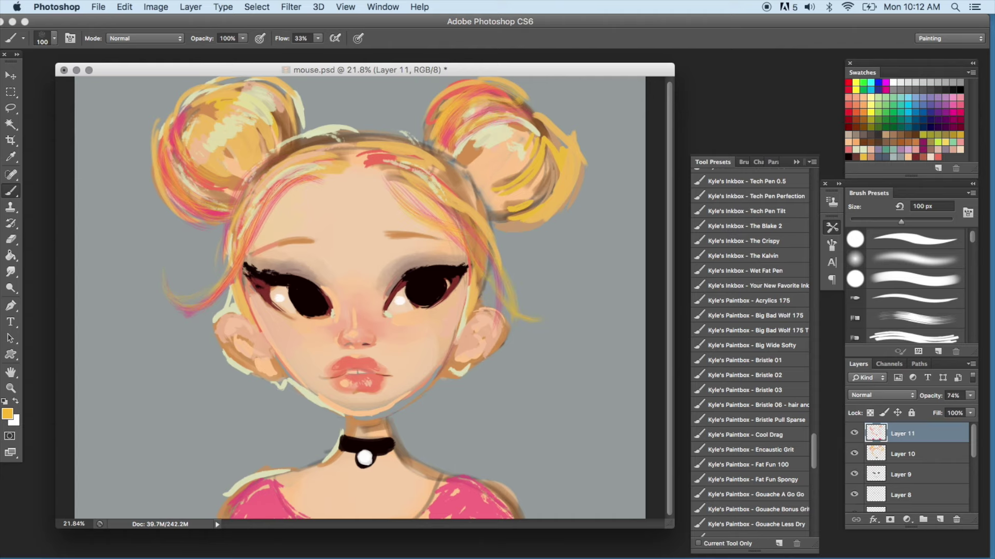
Add golden flyaway hairs around the left bun and crown, and set the brush size to 75 px
{"action": "left_click_drag", "start_coordinate": [147, 152], "coordinate": [174, 106]}
{"action": "mouse_move", "coordinate": [267, 170]}
{"action": "left_mouse_down"}
{"action": "mouse_move", "coordinate": [361, 128]}
{"action": "mouse_move", "coordinate": [430, 152]}
{"action": "left_mouse_up"}
{"action": "right_click", "coordinate": [474, 169]}
{"action": "left_click", "coordinate": [527, 200]}
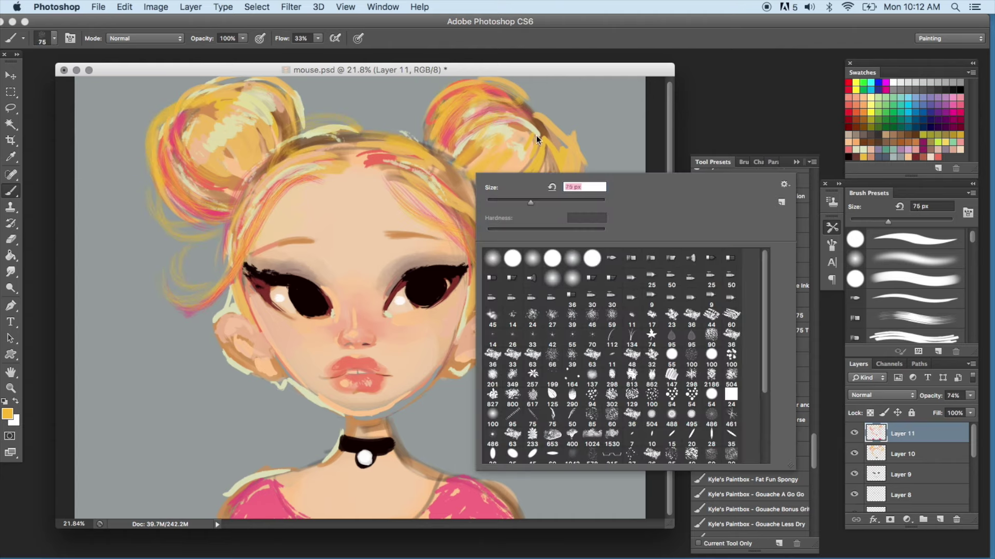
Choose a warm brown and paint shading strands over the crown, the left hairline and the left bun
{"action": "key", "text": "z"}
{"action": "left_click", "coordinate": [416, 220]}
{"action": "left_click", "coordinate": [416, 219], "text": "alt"}
{"action": "left_click_drag", "start_coordinate": [497, 412], "coordinate": [633, 558]}
{"action": "left_click", "coordinate": [7, 413]}
{"action": "left_click", "coordinate": [246, 286]}
{"action": "mouse_move", "coordinate": [215, 145]}
{"action": "left_mouse_down"}
{"action": "mouse_move", "coordinate": [197, 249]}
{"action": "mouse_move", "coordinate": [175, 190]}
{"action": "left_mouse_up"}
{"action": "left_click", "coordinate": [348, 132]}
{"action": "left_click_drag", "start_coordinate": [284, 193], "coordinate": [332, 194]}
{"action": "left_click", "coordinate": [11, 190]}
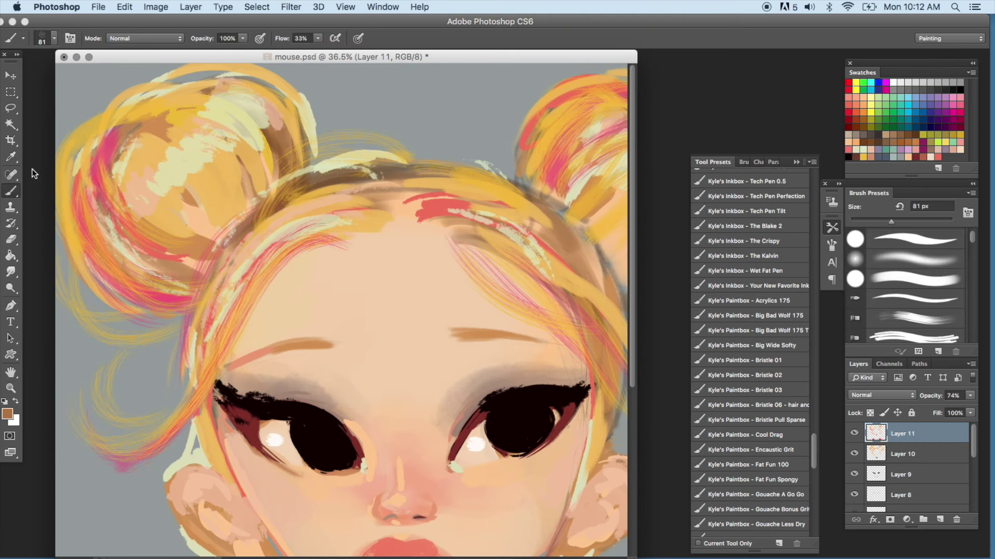
{"action": "left_click_drag", "start_coordinate": [244, 218], "coordinate": [404, 150]}
{"action": "left_click_drag", "start_coordinate": [291, 205], "coordinate": [396, 160]}
{"action": "left_click_drag", "start_coordinate": [332, 205], "coordinate": [193, 356]}
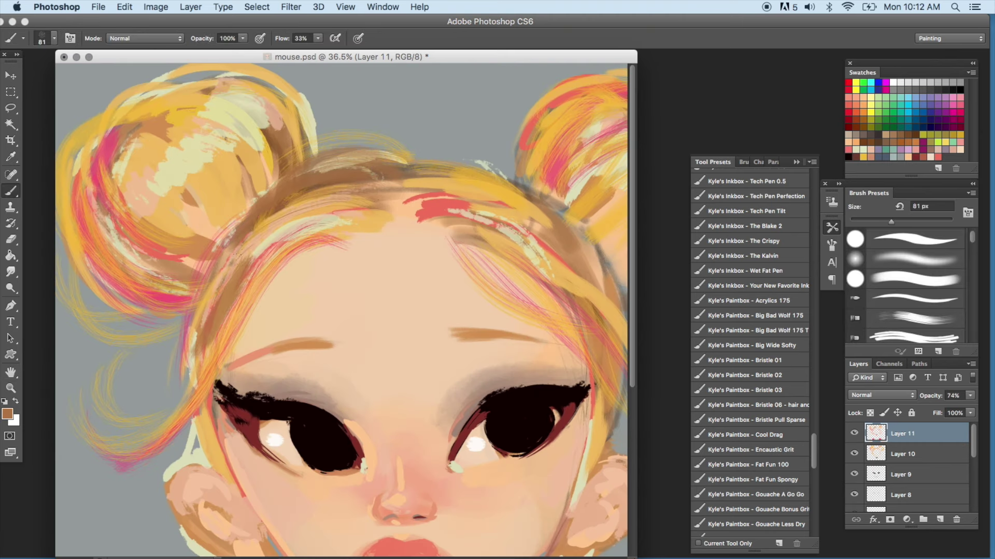
{"action": "left_click_drag", "start_coordinate": [290, 173], "coordinate": [208, 83]}
Paint brown strands down the left side of the face and ear with the Bristle 06 hair brush at 100 px
{"action": "key", "text": "z"}
{"action": "left_click_drag", "start_coordinate": [512, 412], "coordinate": [469, 412]}
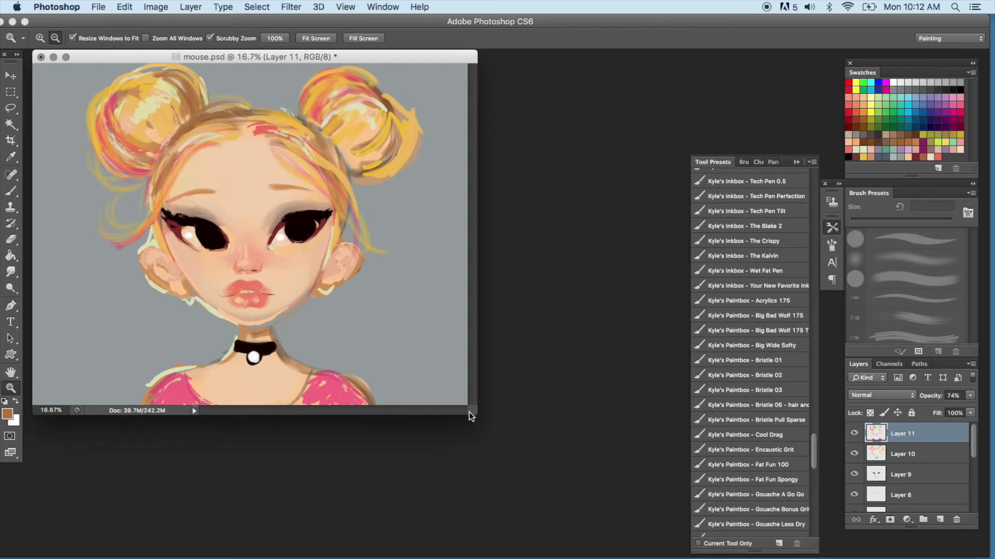
{"action": "key", "text": "b"}
{"action": "left_click", "coordinate": [752, 390]}
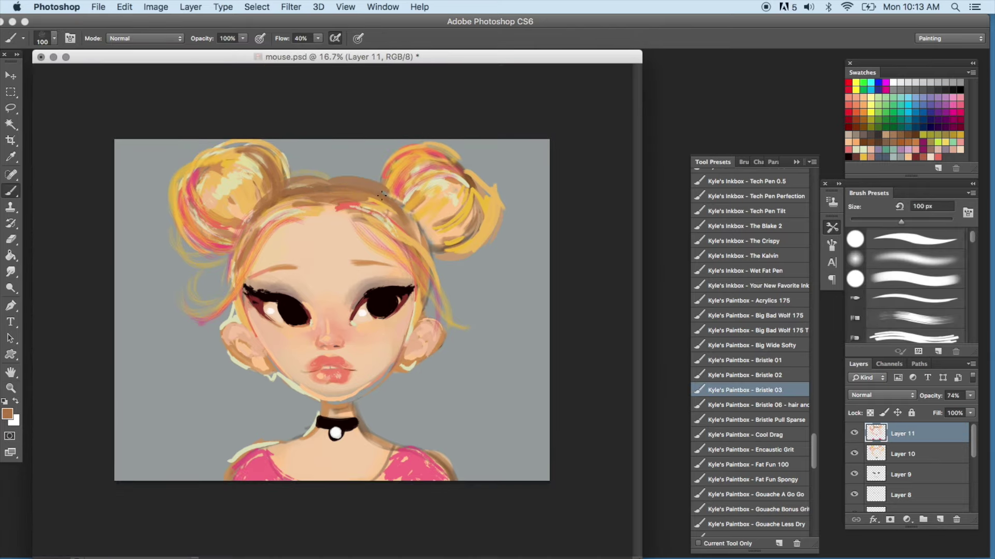
{"action": "key", "text": "period"}
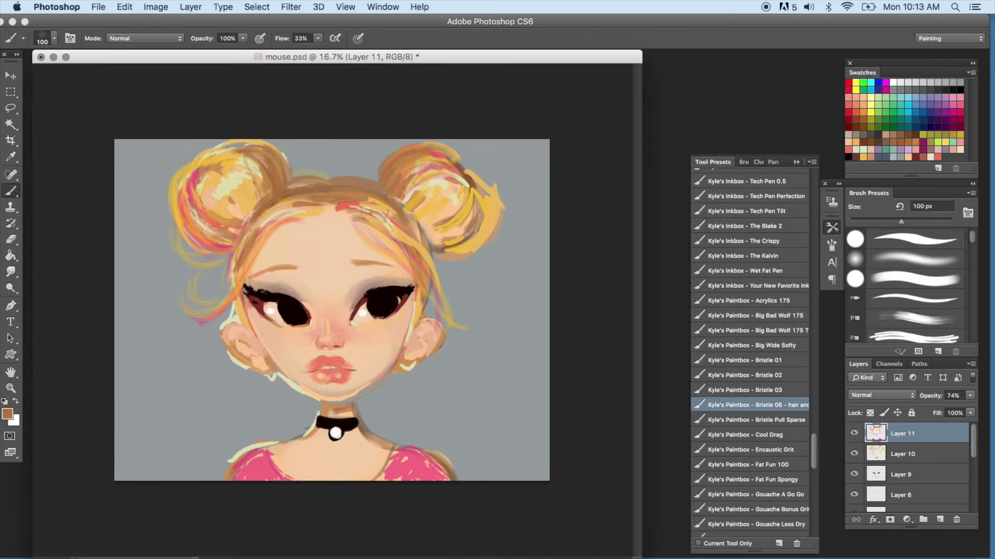
{"action": "left_click_drag", "start_coordinate": [239, 305], "coordinate": [281, 372]}
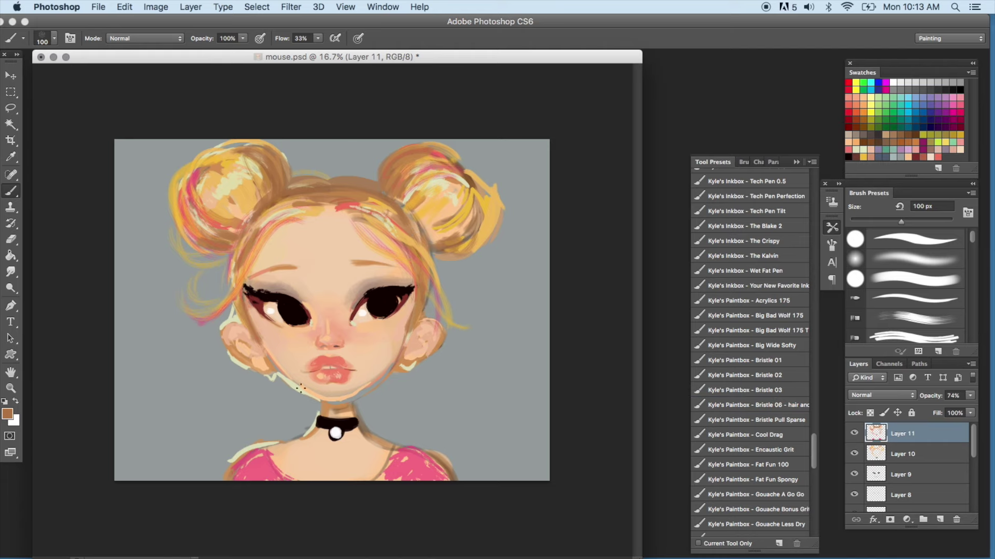
Choose a lighter orange-tan and paint strands along the left side of the crown
{"action": "left_click", "coordinate": [6, 415]}
{"action": "left_click", "coordinate": [164, 160]}
{"action": "left_click", "coordinate": [344, 133]}
{"action": "left_click_drag", "start_coordinate": [305, 194], "coordinate": [251, 223]}
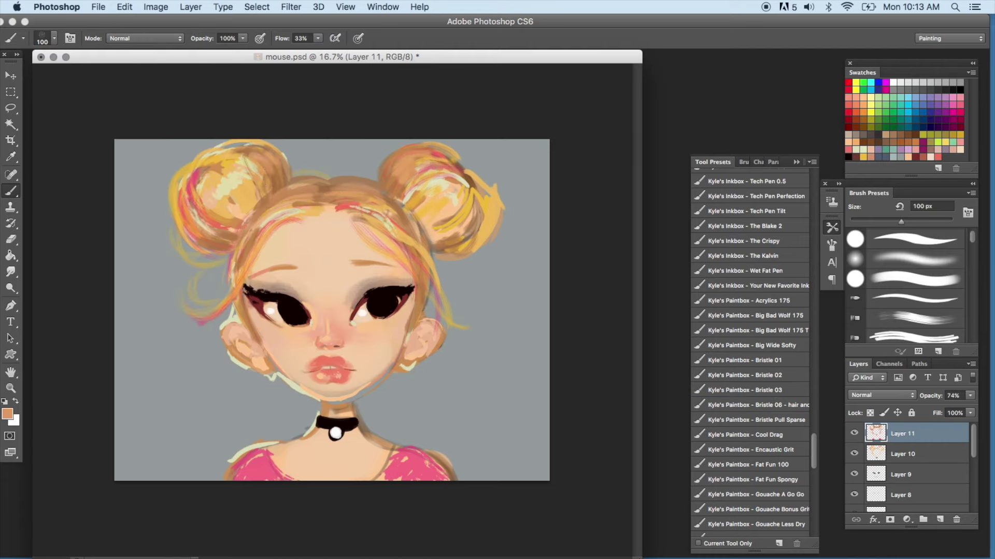
Create a new layer between Layer 3 and the Background
{"action": "left_click", "coordinate": [233, 231], "text": "super"}
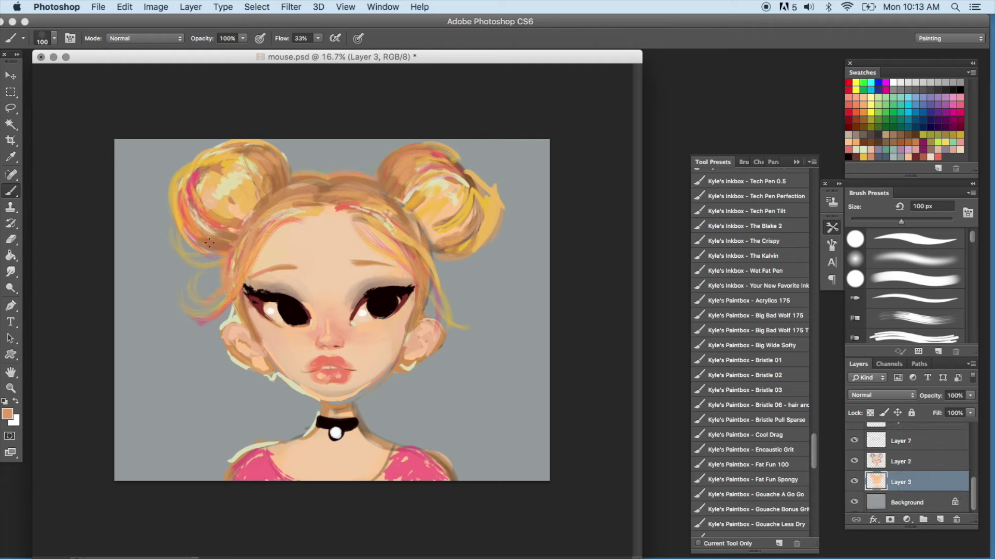
{"action": "left_click", "coordinate": [901, 502]}
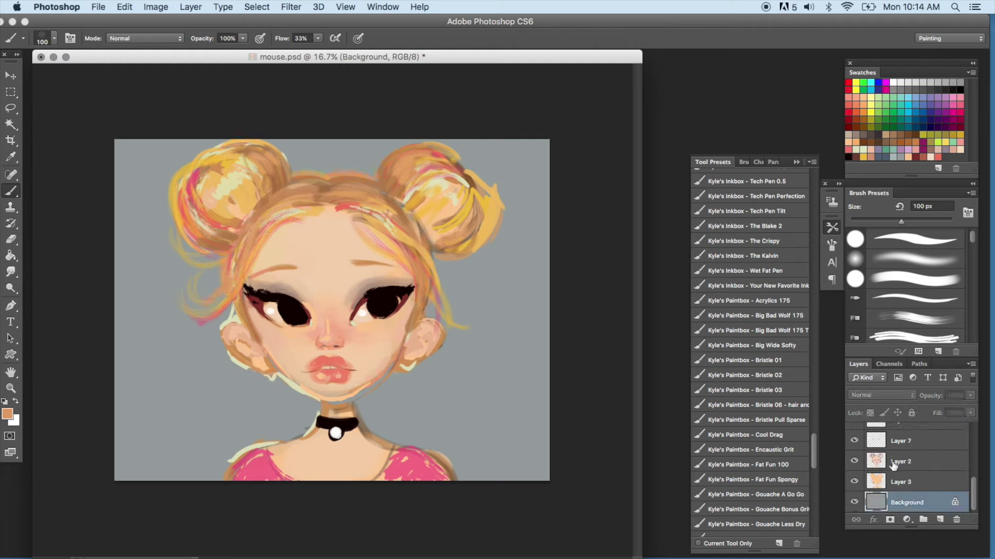
{"action": "left_click", "coordinate": [125, 7]}
{"action": "left_click", "coordinate": [145, 19]}
{"action": "left_click", "coordinate": [928, 488]}
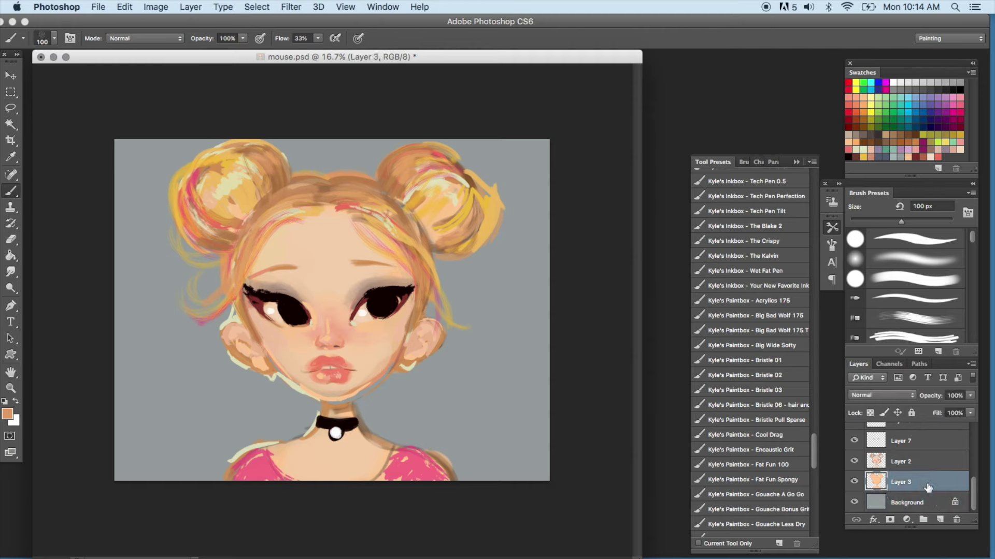
{"action": "key", "text": "super+shift+alt+n"}
{"action": "key", "text": "super+["}
{"action": "left_click", "coordinate": [910, 464]}
{"action": "left_click_drag", "start_coordinate": [973, 487], "coordinate": [974, 421]}
{"action": "left_click", "coordinate": [957, 477]}
{"action": "key", "text": "e"}
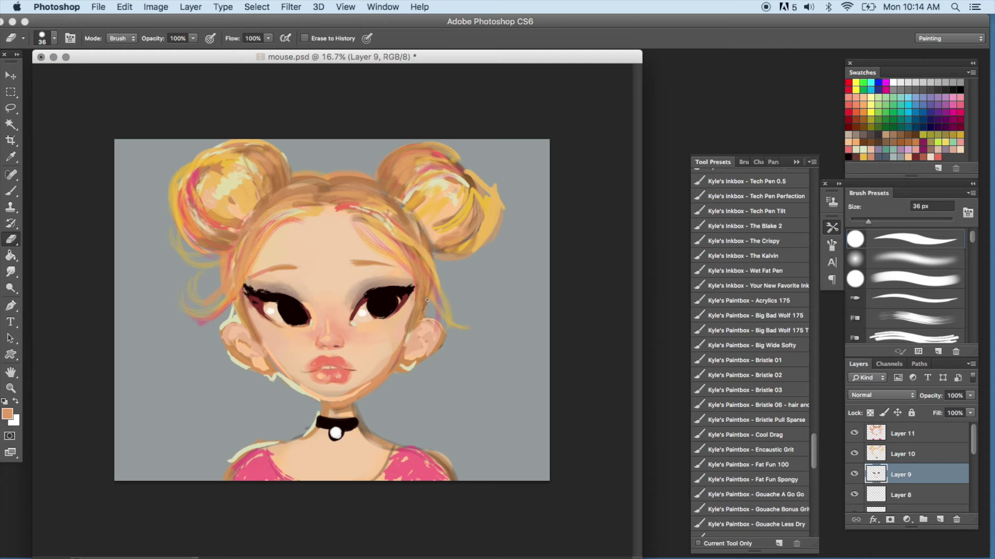
Choose the Rough Dry Fun Big brush preset and set its size to 44 px
{"action": "left_click_drag", "start_coordinate": [813, 451], "coordinate": [814, 509]}
{"action": "left_click", "coordinate": [792, 330]}
{"action": "left_click_drag", "start_coordinate": [348, 392], "coordinate": [402, 348]}
{"action": "key", "text": "super+z"}
{"action": "right_click", "coordinate": [481, 352]}
{"action": "left_click", "coordinate": [730, 482]}
{"action": "key", "text": "Return"}
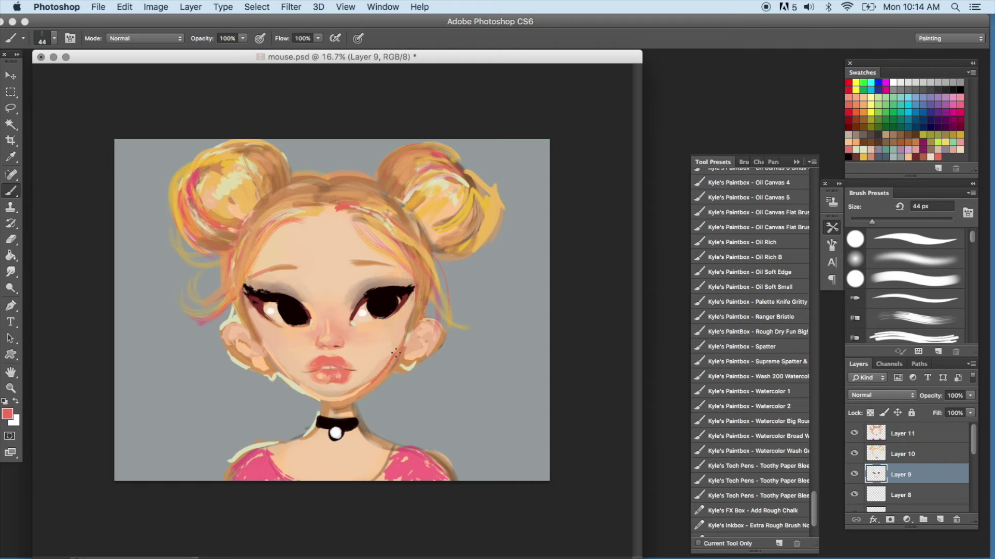
{"action": "left_click_drag", "start_coordinate": [368, 382], "coordinate": [403, 335]}
{"action": "left_click", "coordinate": [124, 7]}
{"action": "left_click", "coordinate": [132, 22]}
Add a new layer above Layer 11 and lower the opacity of an underlying layer
{"action": "left_click", "coordinate": [916, 433]}
{"action": "left_click", "coordinate": [939, 520]}
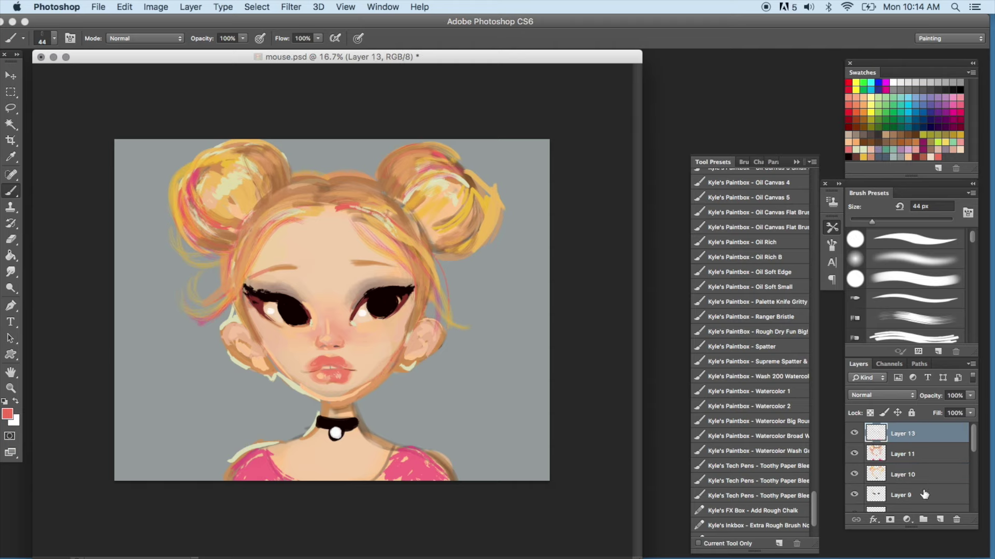
{"action": "key", "text": "alt+bracketleft"}
{"action": "left_click", "coordinate": [969, 395]}
{"action": "left_click_drag", "start_coordinate": [972, 406], "coordinate": [959, 406]}
{"action": "key", "text": "alt+bracketright"}
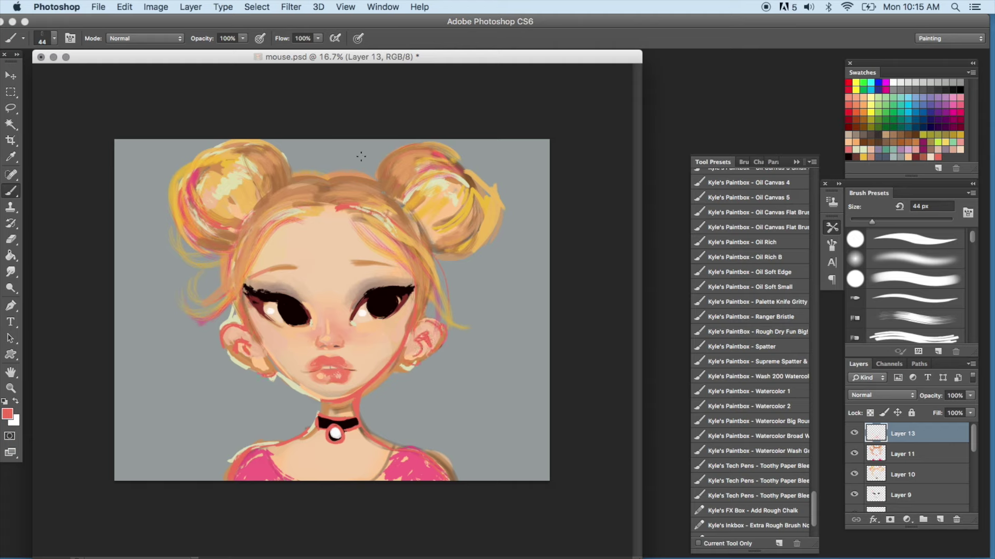
Save the document
{"action": "left_click", "coordinate": [98, 6]}
{"action": "mouse_move", "coordinate": [190, 7]}
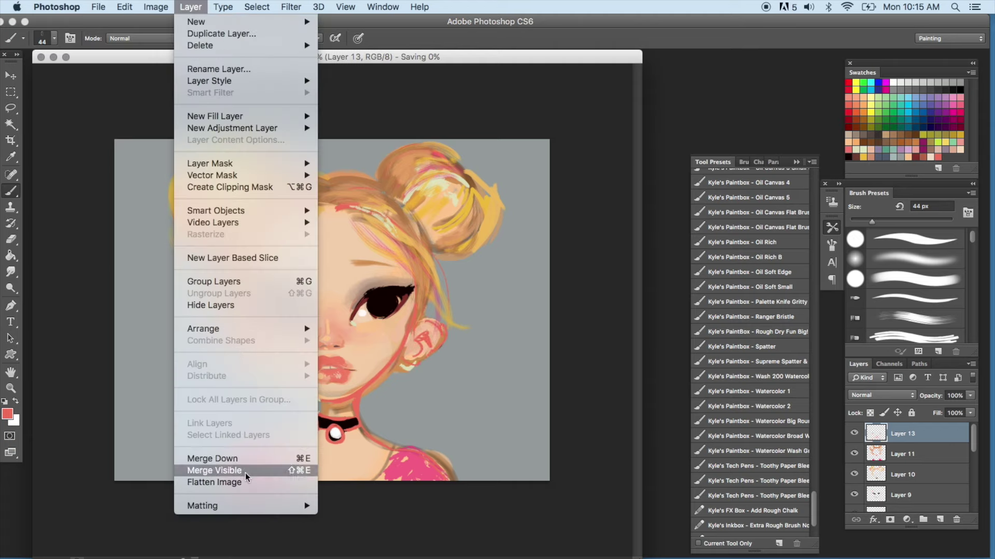
{"action": "left_click", "coordinate": [218, 471]}
{"action": "key", "text": "v"}
{"action": "key", "text": "super+z"}
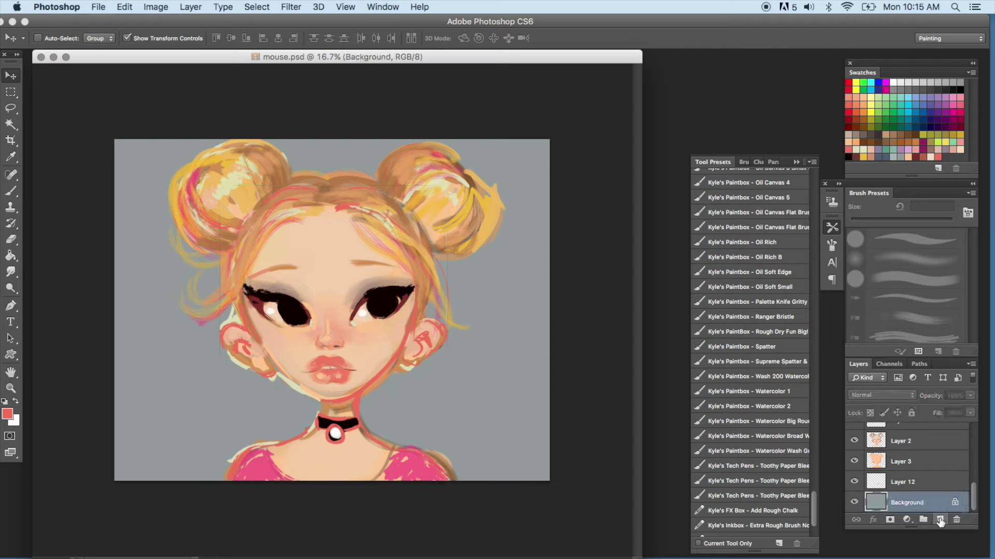
Dab pale peach dots onto the grey background on Layer 14 with the Go Gritty 3 brush at 102 px
{"action": "left_click_drag", "start_coordinate": [814, 510], "coordinate": [816, 359]}
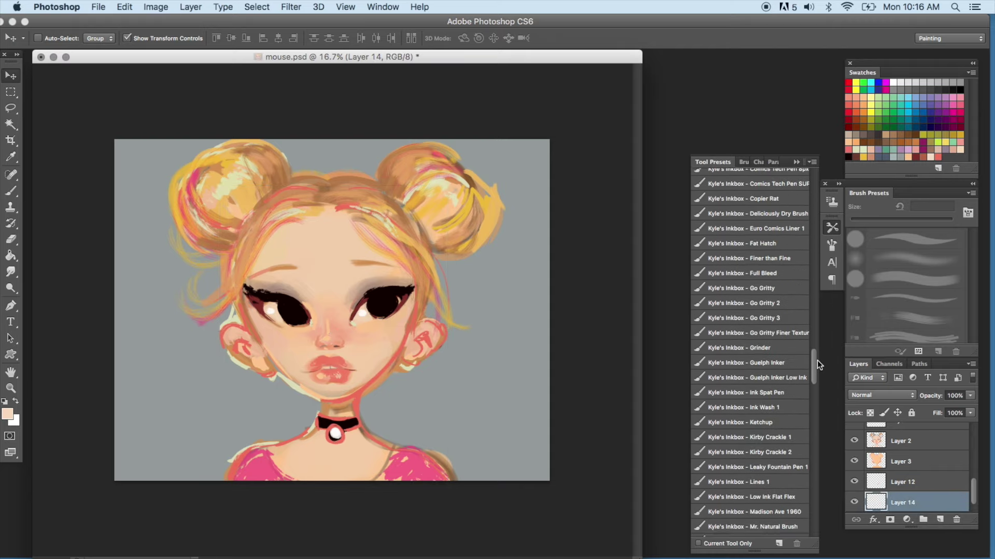
{"action": "left_click", "coordinate": [751, 326]}
{"action": "right_click", "coordinate": [477, 260]}
{"action": "left_click_drag", "start_coordinate": [419, 412], "coordinate": [457, 373]}
{"action": "left_click", "coordinate": [124, 7]}
{"action": "left_click", "coordinate": [127, 21]}
{"action": "left_click", "coordinate": [449, 376]}
{"action": "left_click", "coordinate": [496, 327]}
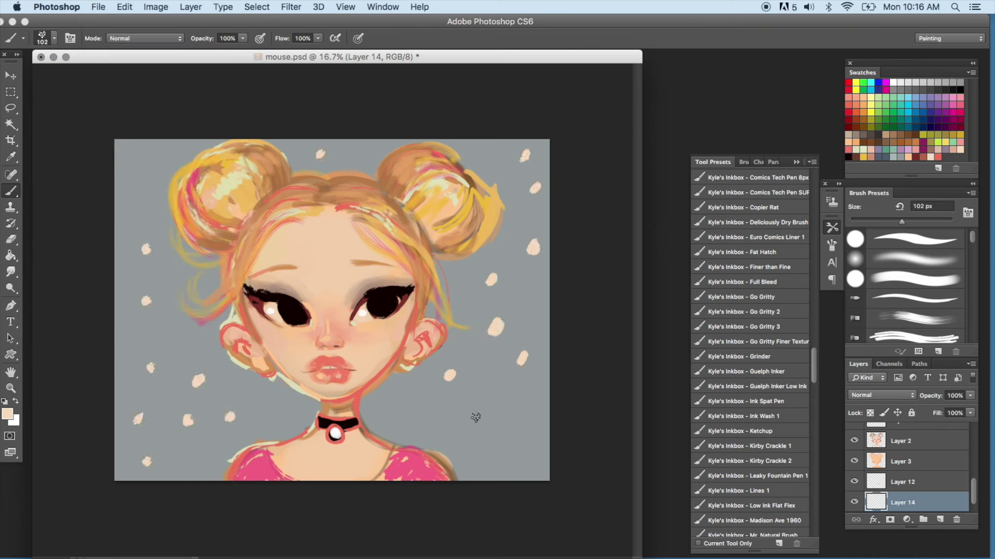
Scatter more pale peach dots through the background on both sides of the girl
{"action": "left_click", "coordinate": [147, 154]}
{"action": "left_click", "coordinate": [129, 180]}
{"action": "left_click_drag", "start_coordinate": [155, 305], "coordinate": [166, 293]}
{"action": "left_click", "coordinate": [165, 325]}
{"action": "left_click", "coordinate": [491, 430]}
{"action": "left_click", "coordinate": [494, 403]}
{"action": "left_click", "coordinate": [492, 373]}
{"action": "left_click", "coordinate": [479, 293]}
Tint the grey background on Layer 14 with soft pale green texture using a large Kyle's FX brush
{"action": "left_click_drag", "start_coordinate": [813, 358], "coordinate": [801, 303]}
{"action": "left_click", "coordinate": [801, 306]}
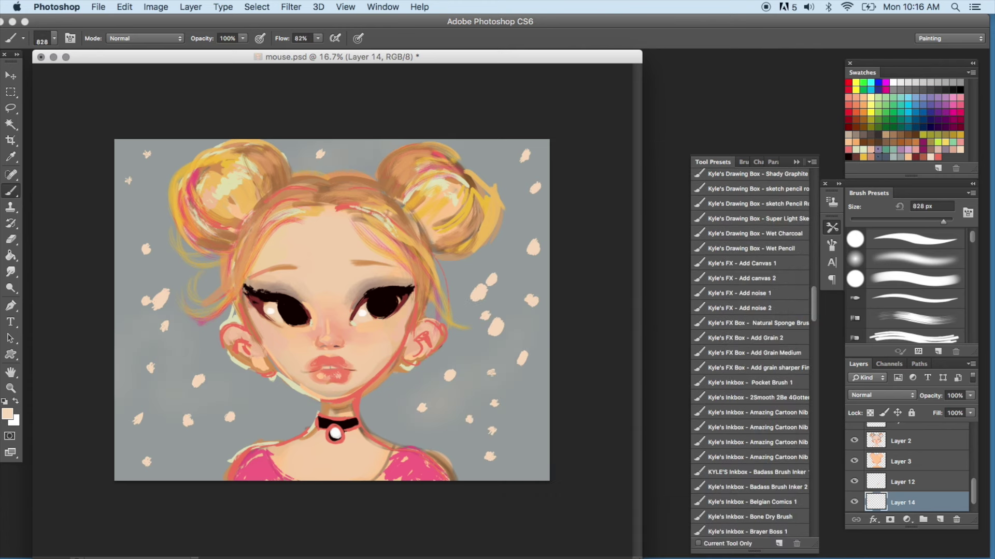
{"action": "left_click", "coordinate": [790, 344]}
Apply a horizontal Motion Blur to the background dots on Layer 14
{"action": "left_click", "coordinate": [291, 7]}
{"action": "mouse_move", "coordinate": [393, 151]}
{"action": "left_click", "coordinate": [462, 270]}
{"action": "mouse_move", "coordinate": [748, 475]}
{"action": "left_mouse_down"}
{"action": "mouse_move", "coordinate": [755, 470]}
{"action": "mouse_move", "coordinate": [744, 471]}
{"action": "left_mouse_up"}
{"action": "key", "text": "Return"}
{"action": "key", "text": "v"}
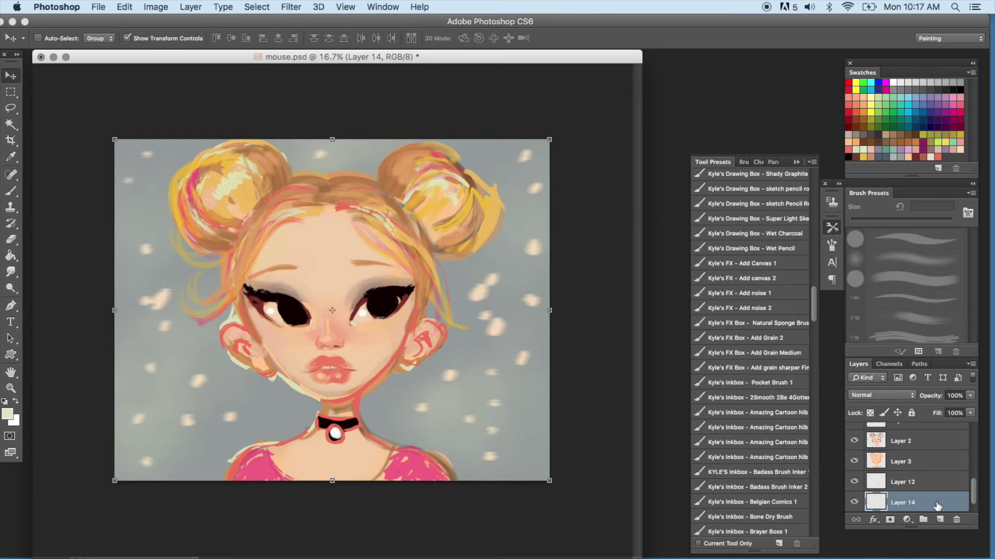
Try to offset Layer 14's colour channels by scaling the layer to 101.31% width and 101.82% height
{"action": "left_click", "coordinate": [889, 365]}
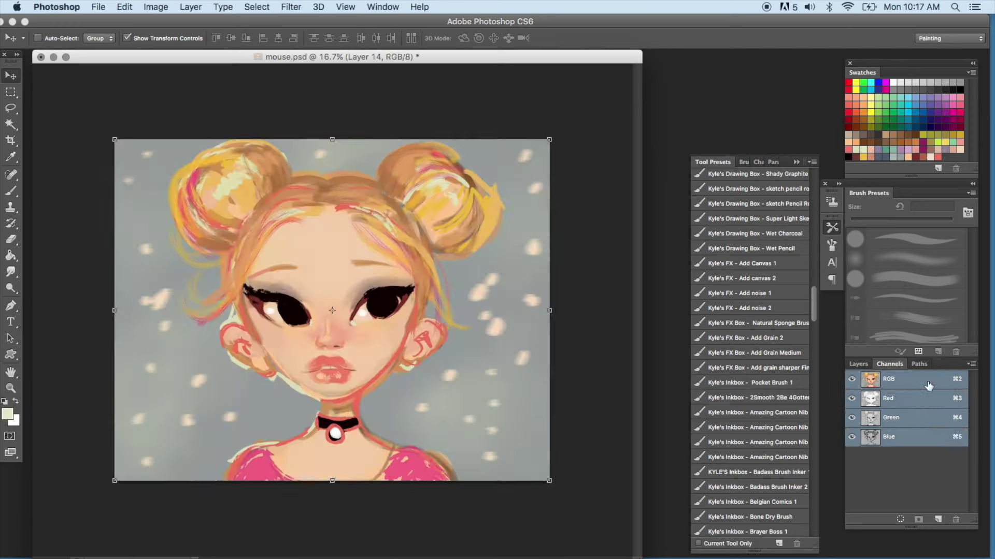
{"action": "left_click", "coordinate": [851, 399]}
{"action": "left_click", "coordinate": [851, 437]}
{"action": "left_click_drag", "start_coordinate": [549, 139], "coordinate": [554, 133]}
{"action": "left_click", "coordinate": [851, 379]}
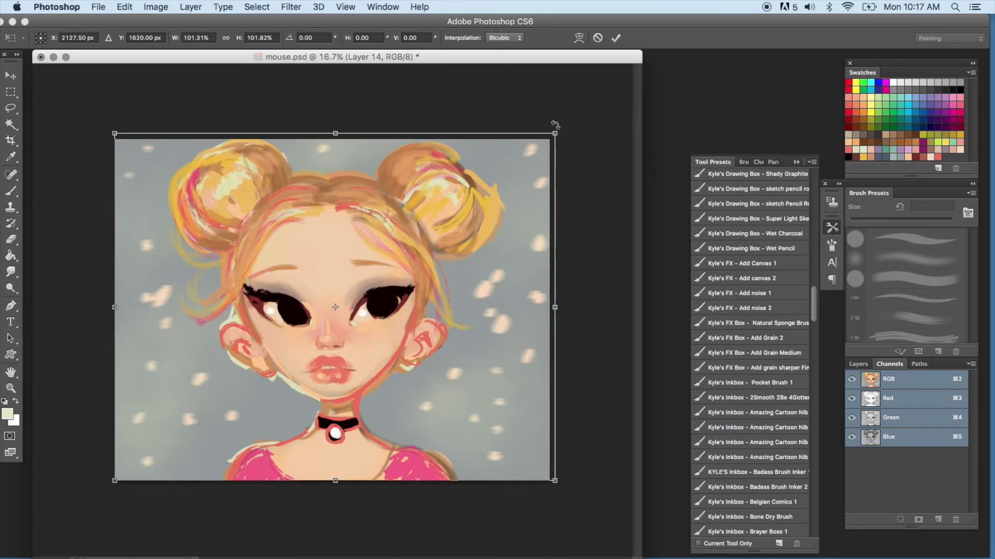
{"action": "key", "text": "Return"}
Select the whole canvas in Layer 14's green channel and enlarge that channel slightly to give the dots a colour fringe
{"action": "left_click", "coordinate": [915, 419]}
{"action": "key", "text": "m"}
{"action": "left_click_drag", "start_coordinate": [107, 179], "coordinate": [557, 487]}
{"action": "left_click", "coordinate": [10, 75]}
{"action": "left_click", "coordinate": [851, 379]}
{"action": "left_click_drag", "start_coordinate": [550, 139], "coordinate": [556, 127]}
{"action": "key", "text": "Return"}
{"action": "key", "text": "m"}
Deselect, reactivate the RGB composite and set Layer 14's opacity to 69%
{"action": "left_click", "coordinate": [57, 104]}
{"action": "left_click", "coordinate": [886, 376]}
{"action": "left_click", "coordinate": [858, 364]}
{"action": "key", "text": "v"}
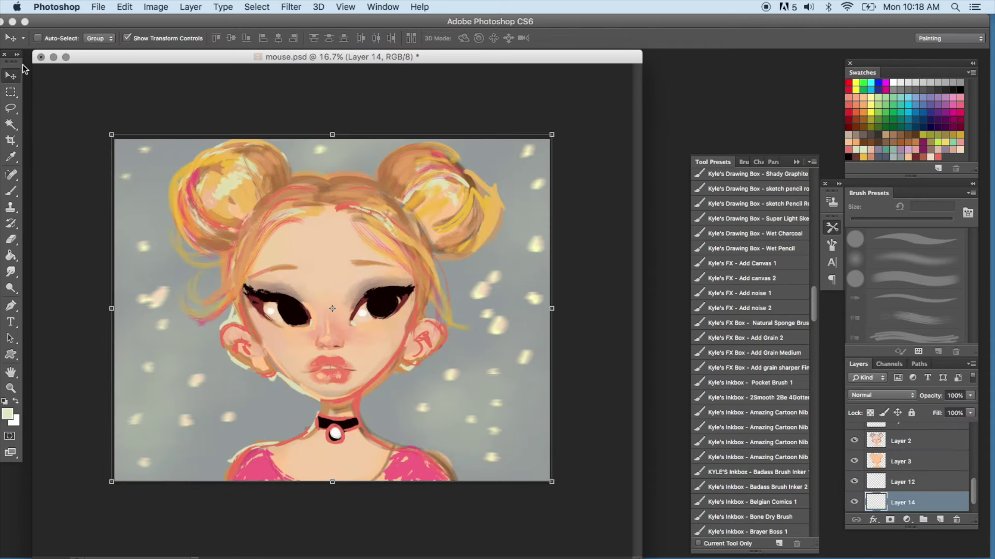
{"action": "left_click_drag", "start_coordinate": [970, 396], "coordinate": [955, 389]}
{"action": "left_click", "coordinate": [19, 92]}
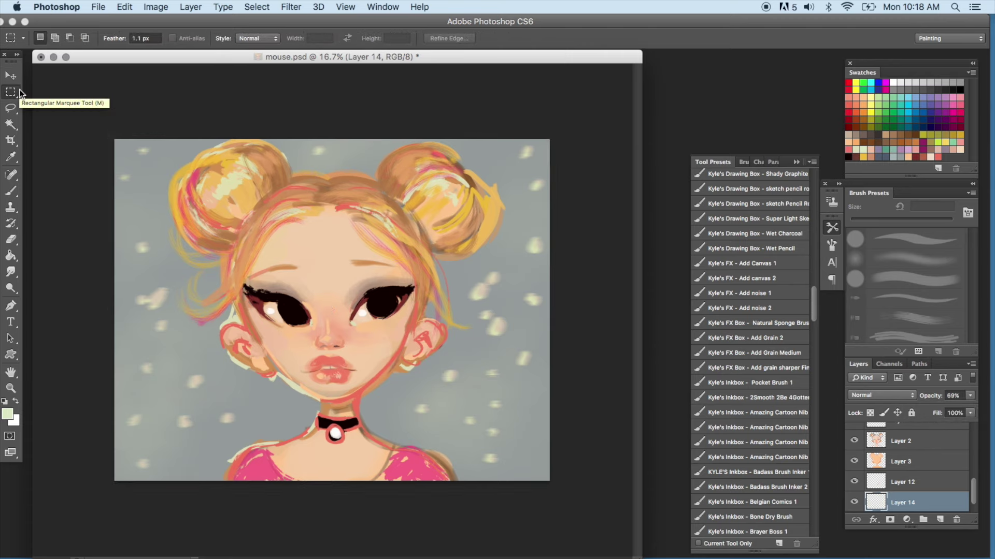
Merge the girl's visible layers into Layer 3 with the background layers hidden, and duplicate the merged layer
{"action": "left_click_drag", "start_coordinate": [853, 482], "coordinate": [854, 509]}
{"action": "left_click", "coordinate": [901, 439]}
{"action": "left_click", "coordinate": [190, 7]}
{"action": "left_click", "coordinate": [228, 471]}
{"action": "left_click_drag", "start_coordinate": [854, 454], "coordinate": [854, 495]}
{"action": "left_click_drag", "start_coordinate": [932, 435], "coordinate": [939, 519]}
Select the whole canvas in the duplicate's green channel and scale it to 101.57% width and 102.60% height
{"action": "left_click", "coordinate": [888, 363]}
{"action": "left_click", "coordinate": [932, 417]}
{"action": "key", "text": "v"}
{"action": "left_click", "coordinate": [851, 378]}
{"action": "left_click", "coordinate": [14, 92]}
{"action": "left_click_drag", "start_coordinate": [78, 95], "coordinate": [694, 526]}
{"action": "left_click", "coordinate": [18, 75]}
{"action": "left_click_drag", "start_coordinate": [551, 138], "coordinate": [557, 123]}
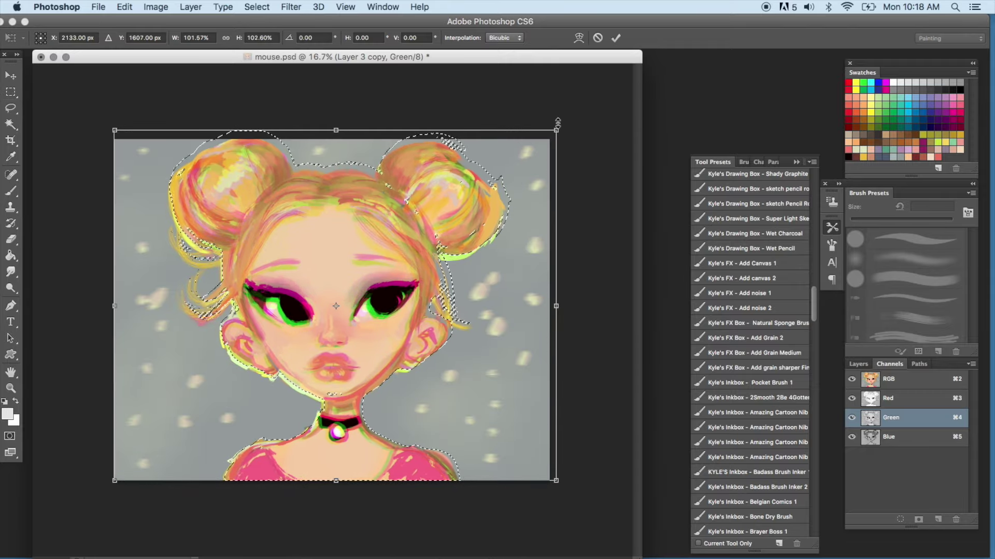
Shift the enlarged green channel 60 px down and 36 px left, and widen it slightly
{"action": "key", "text": "Down"}
{"action": "key", "text": "Down"}
{"action": "key", "text": "Down"}
{"action": "key", "text": "Down"}
{"action": "key", "text": "Down"}
{"action": "key", "text": "Down"}
{"action": "key", "text": "Down"}
{"action": "key", "text": "Down"}
{"action": "key", "text": "Down"}
{"action": "key", "text": "Down"}
{"action": "key", "text": "Left"}
{"action": "key", "text": "Left"}
{"action": "key", "text": "Left"}
{"action": "key", "text": "Left"}
{"action": "key", "text": "Left"}
{"action": "key", "text": "Left"}
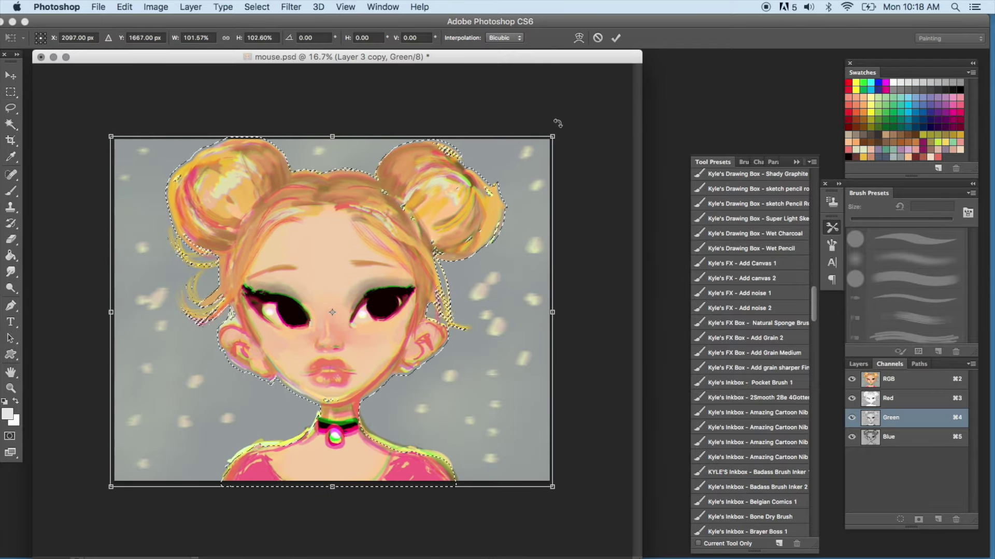
{"action": "left_click_drag", "start_coordinate": [552, 135], "coordinate": [557, 135]}
{"action": "key", "text": "Return"}
Deselect the portrait, reactivate the RGB composite and return to the layer list
{"action": "left_click", "coordinate": [10, 92]}
{"action": "left_click", "coordinate": [64, 106]}
{"action": "left_click", "coordinate": [859, 364]}
{"action": "left_click", "coordinate": [891, 365]}
{"action": "left_click", "coordinate": [900, 381]}
{"action": "left_click", "coordinate": [858, 365]}
Try the Multiply blend mode on Layer 3 copy with the opacity lowered to 64%
{"action": "left_click", "coordinate": [884, 396]}
{"action": "left_click", "coordinate": [879, 512]}
{"action": "left_click", "coordinate": [881, 396]}
{"action": "left_click", "coordinate": [872, 309]}
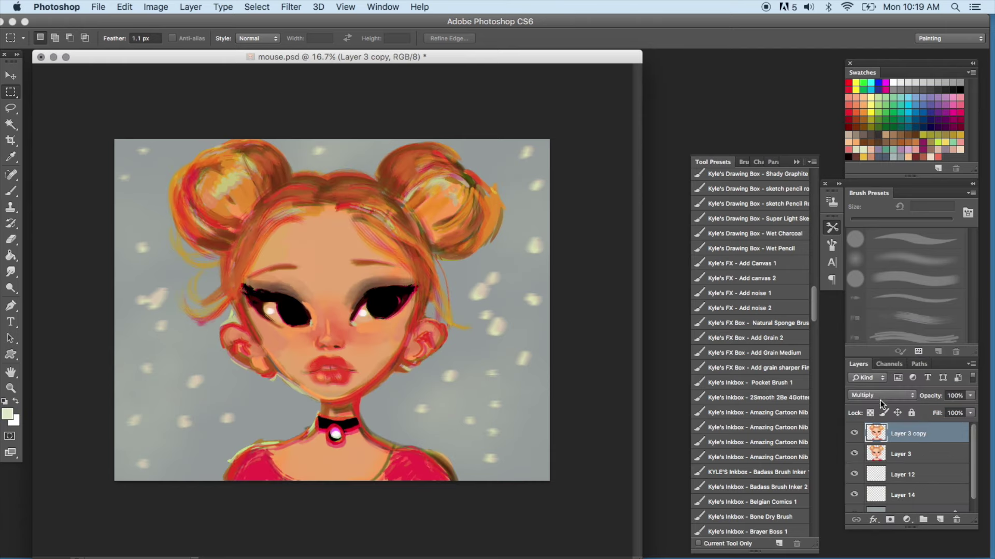
{"action": "left_click", "coordinate": [950, 406]}
Try other blend modes, including Lighten, on Layer 3 copy at 100% opacity
{"action": "left_click", "coordinate": [880, 395]}
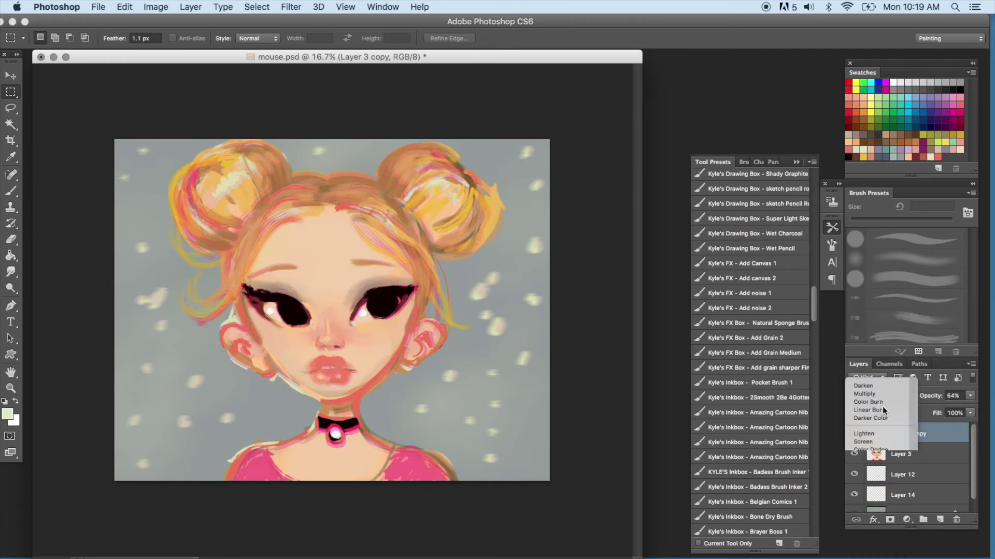
{"action": "left_click", "coordinate": [882, 406]}
{"action": "left_click", "coordinate": [887, 398]}
{"action": "left_click", "coordinate": [887, 403]}
{"action": "left_click", "coordinate": [888, 396]}
{"action": "left_click", "coordinate": [888, 410]}
{"action": "left_click", "coordinate": [970, 397]}
{"action": "left_click", "coordinate": [971, 408]}
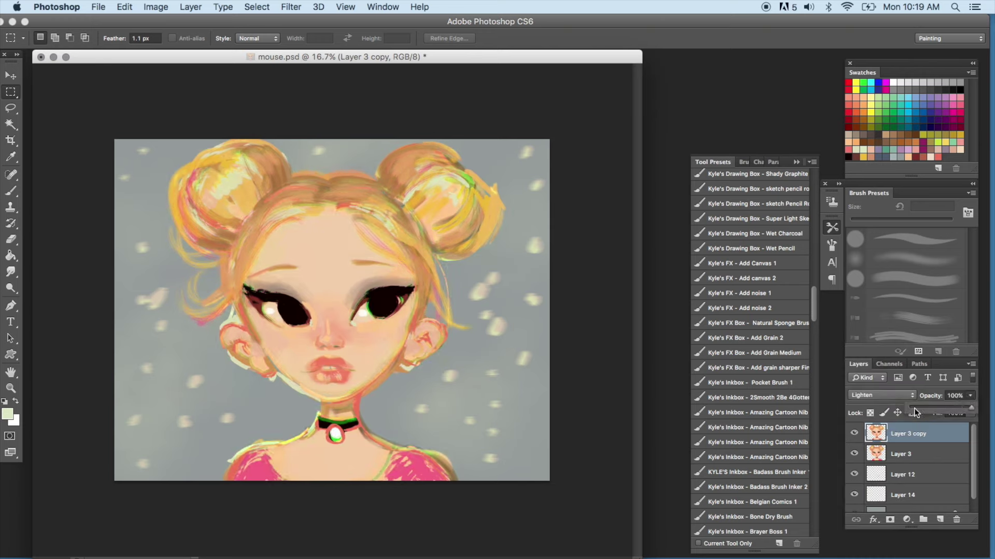
Try the Screen and Soft Light blend modes on Layer 3 copy
{"action": "left_click", "coordinate": [892, 396]}
{"action": "left_click", "coordinate": [872, 356]}
{"action": "left_click", "coordinate": [885, 395]}
{"action": "left_click", "coordinate": [885, 442]}
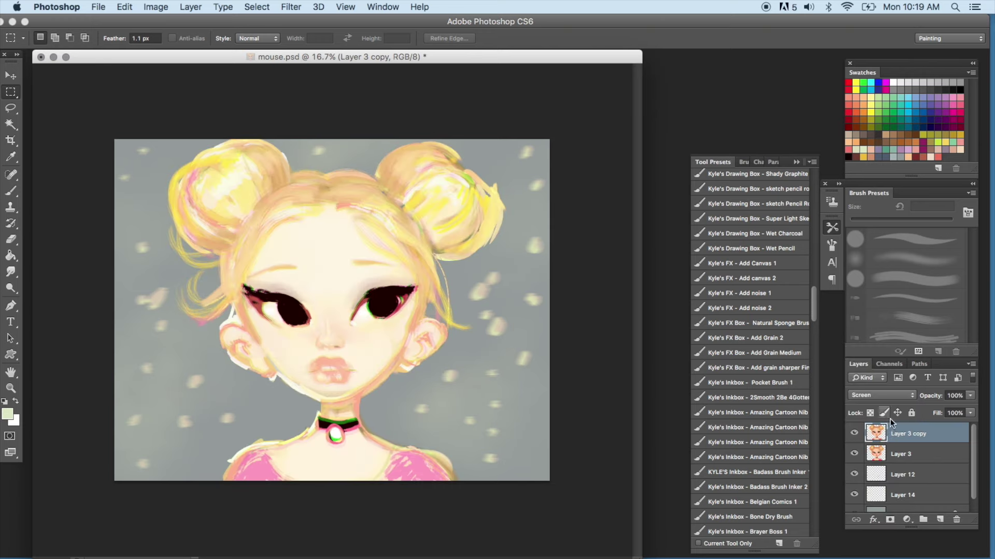
{"action": "left_click", "coordinate": [888, 395]}
{"action": "left_click", "coordinate": [888, 403]}
{"action": "left_click", "coordinate": [887, 395]}
{"action": "left_click", "coordinate": [882, 435]}
Set Layer 3 copy's blend mode to Darken
{"action": "left_click", "coordinate": [886, 396]}
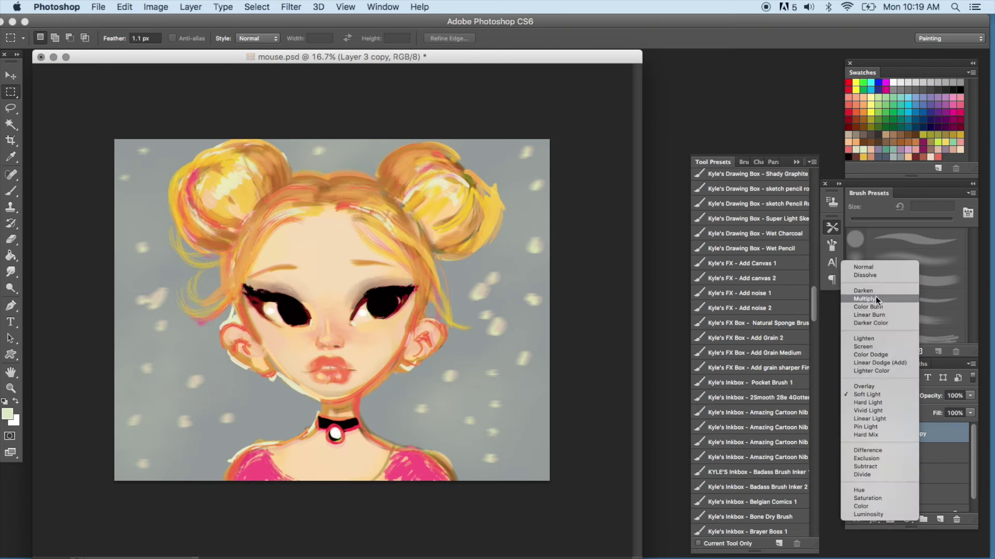
{"action": "left_click", "coordinate": [873, 387]}
{"action": "left_click", "coordinate": [882, 394]}
{"action": "left_click", "coordinate": [872, 299]}
Try a soft 142 px eraser on Layer 3 copy, and compare the portrait with that layer hidden and shown
{"action": "key", "text": "e"}
{"action": "right_click", "coordinate": [329, 251]}
{"action": "left_click", "coordinate": [342, 270]}
{"action": "left_click", "coordinate": [124, 7]}
{"action": "left_click", "coordinate": [138, 22]}
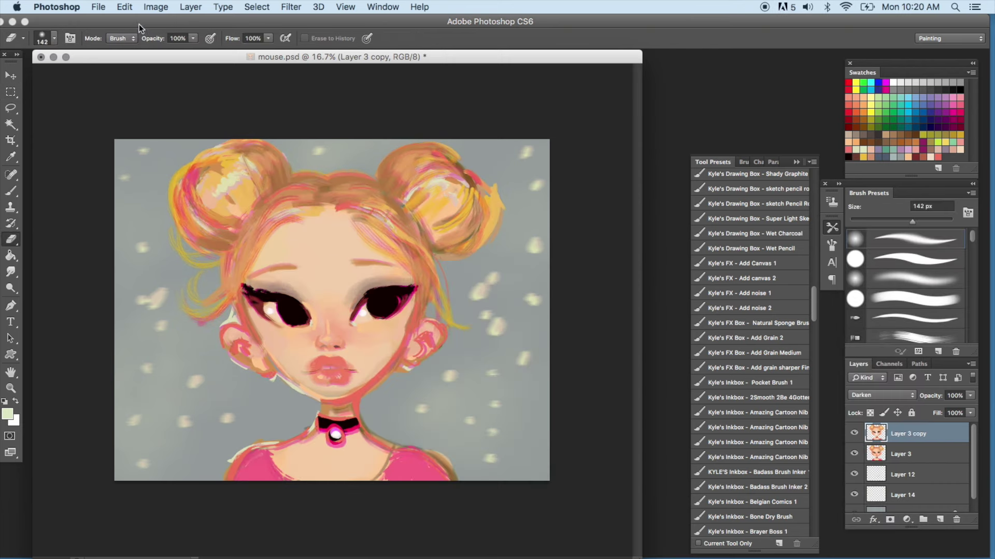
{"action": "left_click", "coordinate": [854, 434]}
{"action": "left_click", "coordinate": [854, 434]}
{"action": "left_click", "coordinate": [853, 433]}
{"action": "left_click", "coordinate": [854, 434]}
Try smudging Layer 3 copy with the Softer Wet Blender at 70 px
{"action": "scroll", "coordinate": [751, 363], "scroll_direction": "down", "scroll_amount": 15}
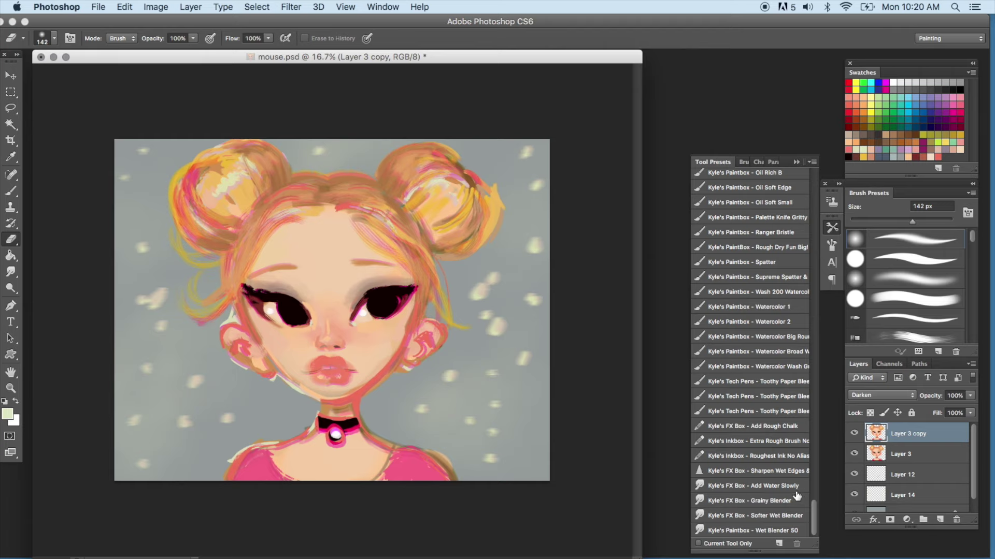
{"action": "left_click", "coordinate": [751, 515]}
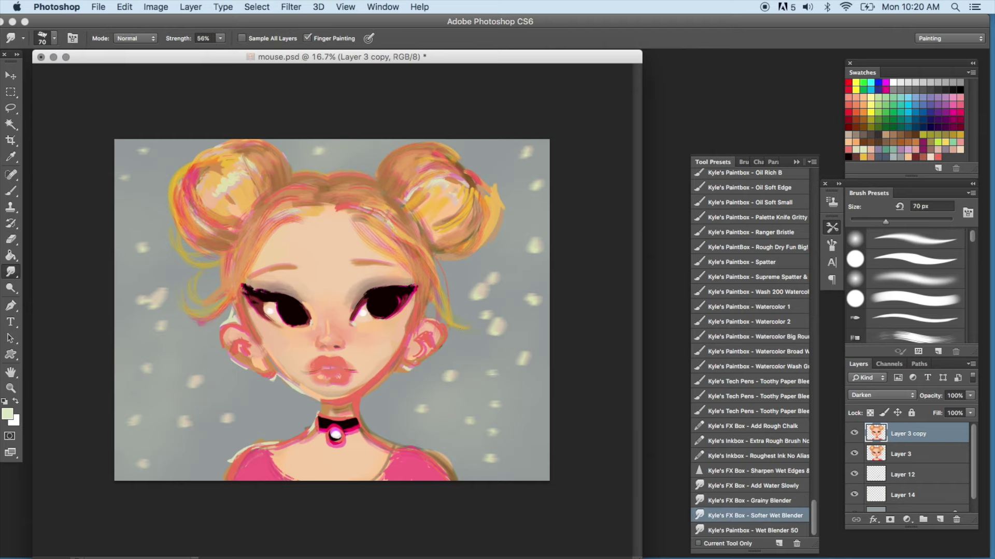
{"action": "key", "text": "super+z"}
Smudge the colour streaks in the ears and along the jaw on Layer 3 copy with the 150 px Grainy Blender
{"action": "key", "text": "z"}
{"action": "left_click_drag", "start_coordinate": [436, 278], "coordinate": [490, 265]}
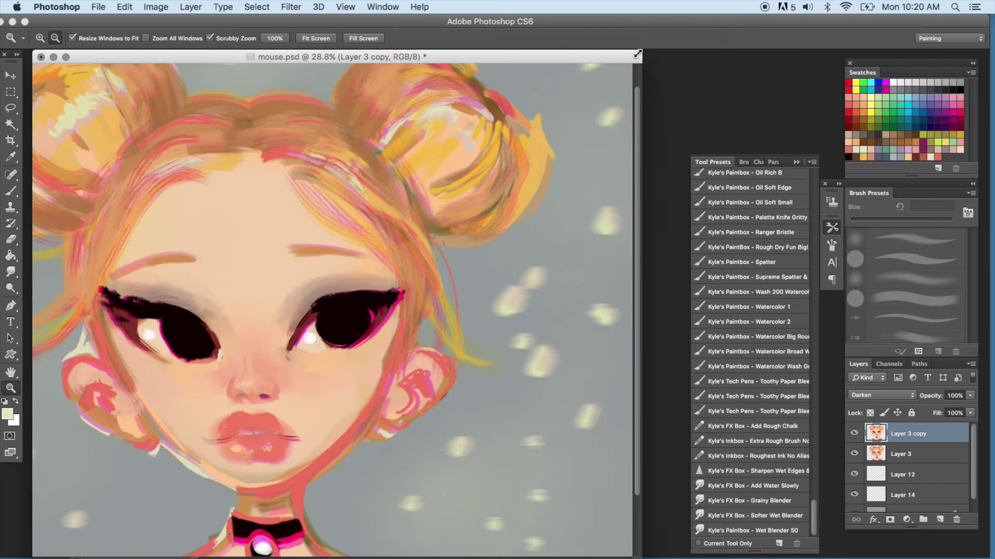
{"action": "key", "text": "b"}
{"action": "left_click", "coordinate": [772, 501]}
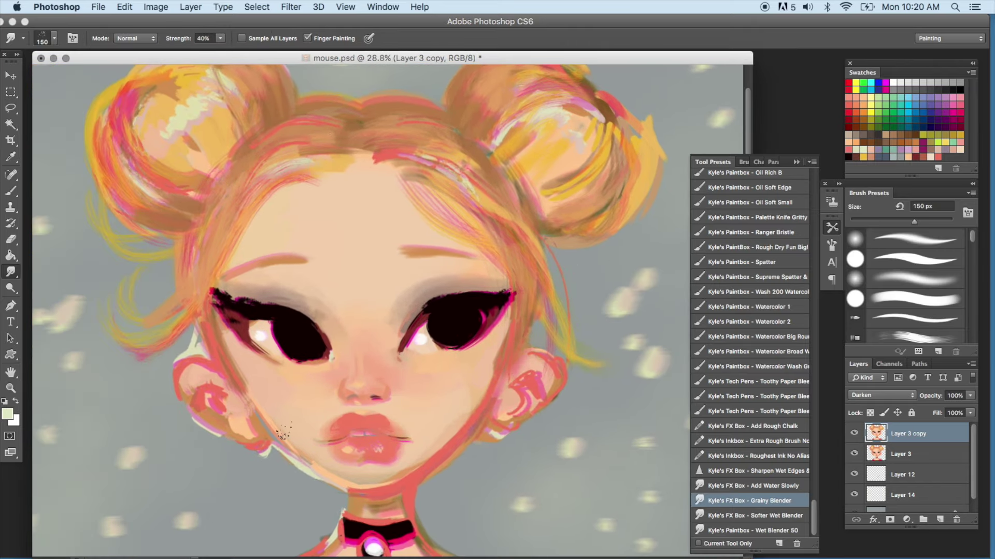
{"action": "left_click_drag", "start_coordinate": [222, 39], "coordinate": [234, 50]}
{"action": "left_click", "coordinate": [754, 515]}
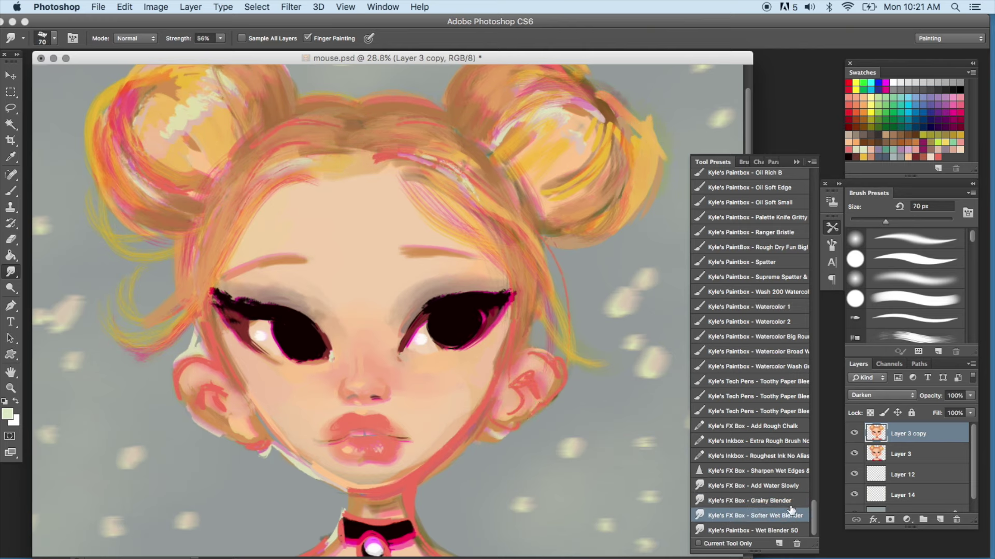
{"action": "left_click", "coordinate": [789, 501]}
Add a layer above Layer 3 copy and set up the Big Wide Softy brush at 51% opacity for coral blush
{"action": "left_click_drag", "start_coordinate": [814, 521], "coordinate": [813, 421]}
{"action": "left_click", "coordinate": [792, 433]}
{"action": "left_click", "coordinate": [937, 520]}
{"action": "mouse_move", "coordinate": [352, 378]}
{"action": "left_mouse_down"}
{"action": "mouse_move", "coordinate": [409, 387]}
{"action": "mouse_move", "coordinate": [321, 383]}
{"action": "mouse_move", "coordinate": [440, 369]}
{"action": "mouse_move", "coordinate": [328, 326]}
{"action": "left_mouse_up"}
{"action": "left_click", "coordinate": [125, 6]}
{"action": "left_click", "coordinate": [149, 22]}
{"action": "left_click", "coordinate": [242, 38]}
{"action": "left_click", "coordinate": [215, 54]}
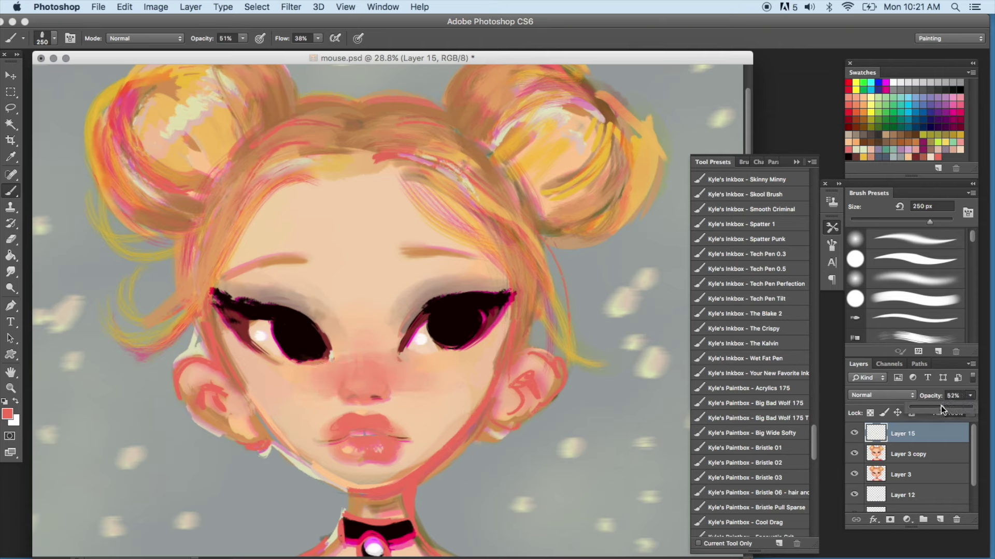
Brush soft blush across the nose on Layer 15 and set the layer's opacity to 47%
{"action": "left_click", "coordinate": [855, 112]}
{"action": "left_click_drag", "start_coordinate": [353, 362], "coordinate": [373, 359]}
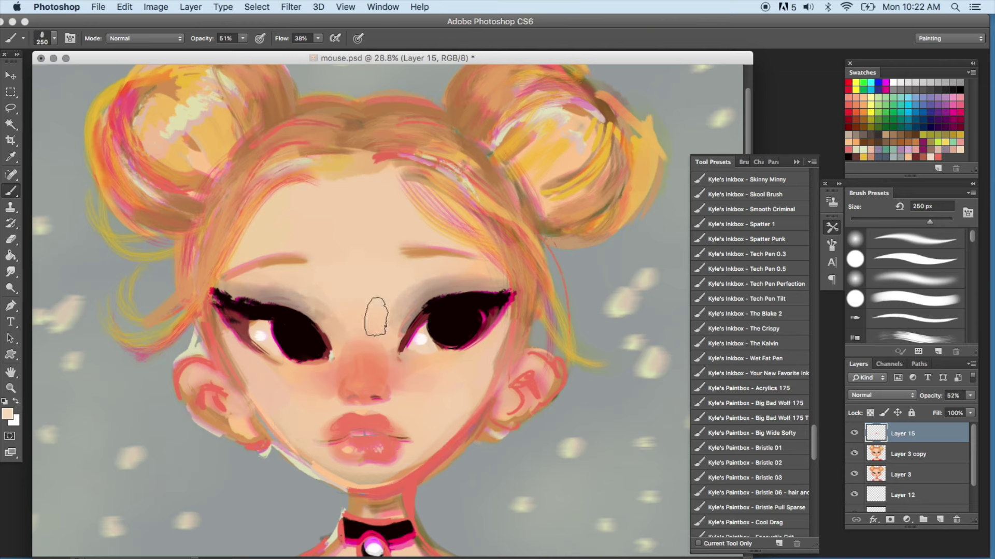
{"action": "left_click_drag", "start_coordinate": [969, 396], "coordinate": [937, 406]}
Try blurring the blush on Layer 15 with a radius of 6.4 pixels
{"action": "left_click", "coordinate": [291, 7]}
{"action": "mouse_move", "coordinate": [437, 151]}
{"action": "left_click", "coordinate": [463, 225]}
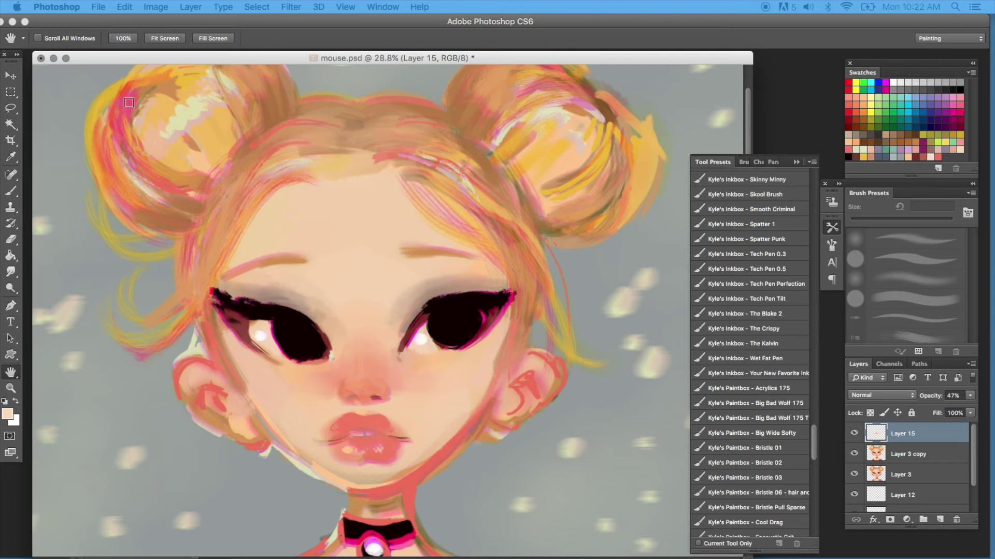
{"action": "mouse_move", "coordinate": [110, 195]}
{"action": "left_mouse_down"}
{"action": "mouse_move", "coordinate": [393, 190]}
{"action": "mouse_move", "coordinate": [681, 92]}
{"action": "left_mouse_up"}
{"action": "left_click_drag", "start_coordinate": [539, 281], "coordinate": [551, 281]}
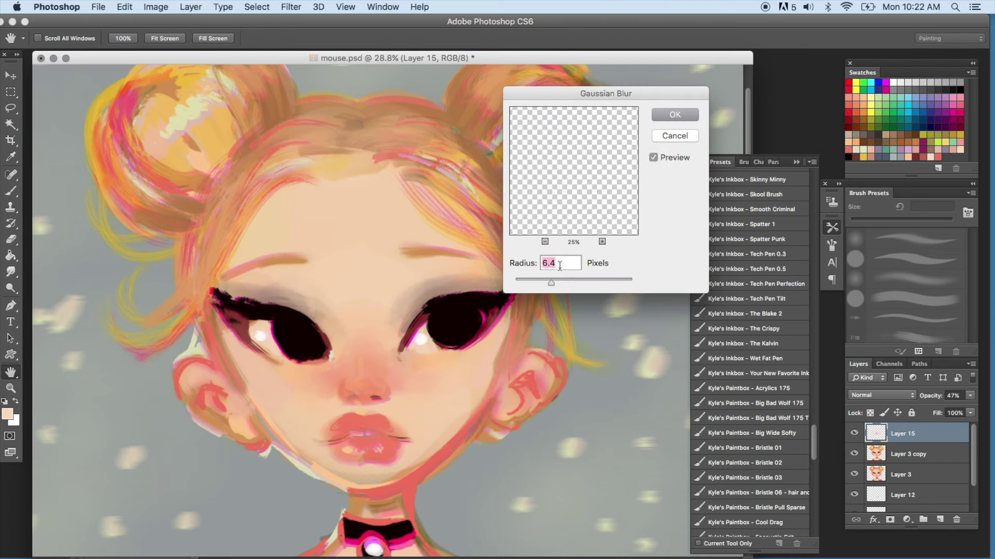
{"action": "left_click", "coordinate": [675, 136]}
Soften the blush on Layer 15 by applying a Gaussian Blur
{"action": "left_click", "coordinate": [303, 7]}
{"action": "mouse_move", "coordinate": [357, 151]}
{"action": "left_click", "coordinate": [449, 239]}
{"action": "left_click", "coordinate": [675, 116]}
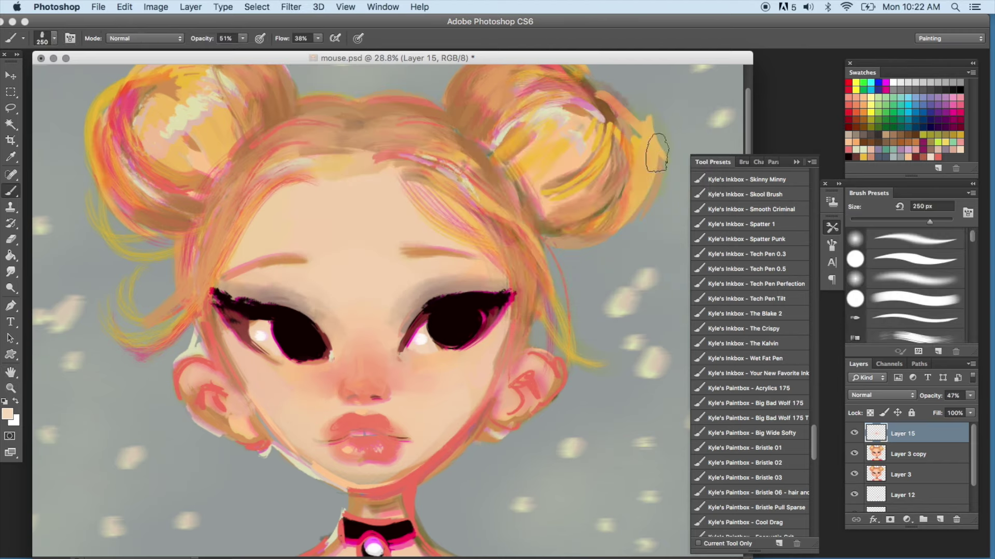
{"action": "left_click", "coordinate": [12, 390]}
{"action": "left_click", "coordinate": [315, 38]}
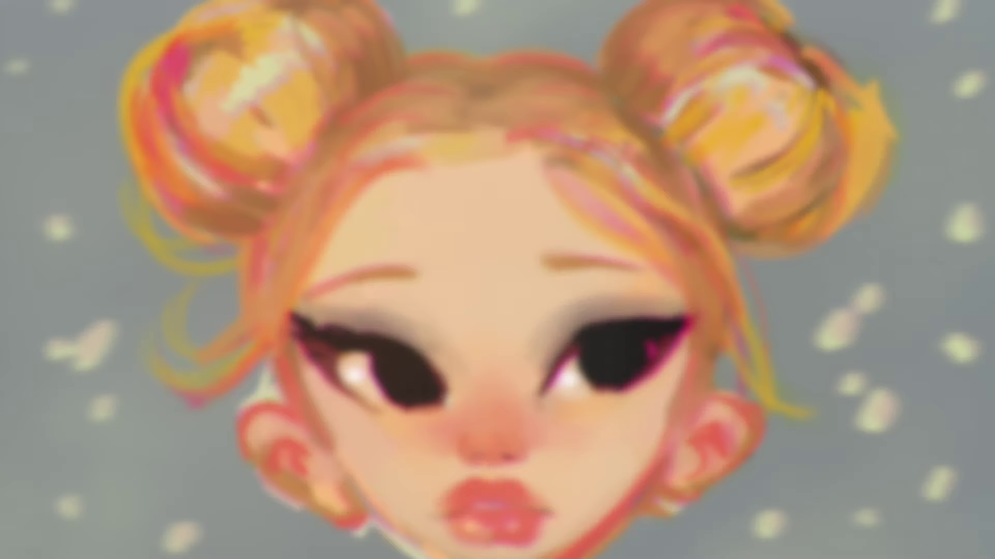